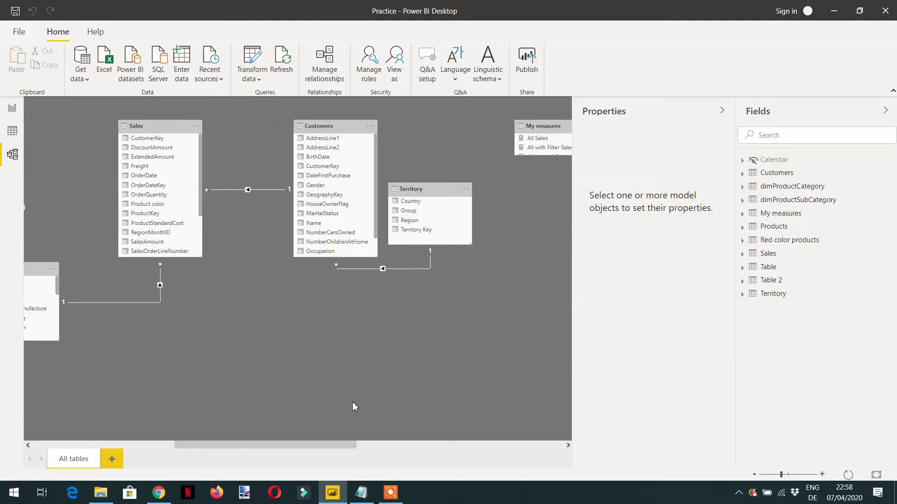
- Look over the model's table relationships and check the range of OrderDate values in the Sales table data
left_click_drag(310, 448, 232, 441)
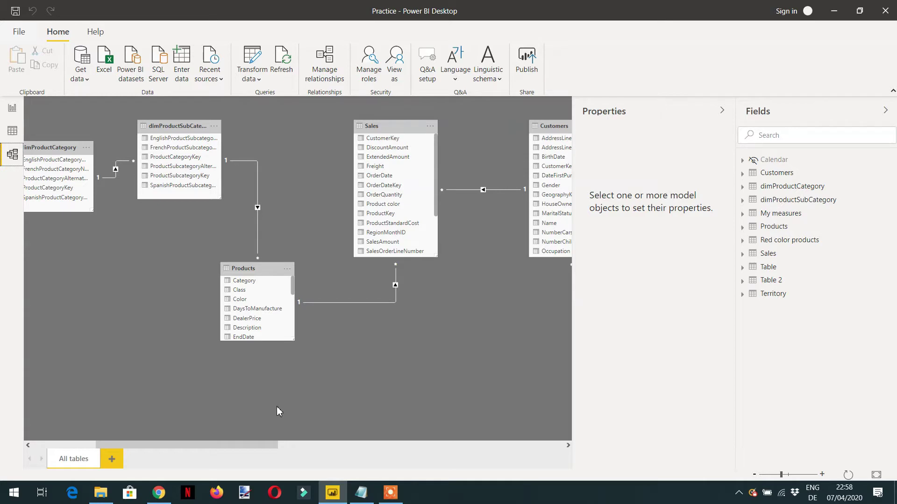
left_click_drag(262, 446, 249, 449)
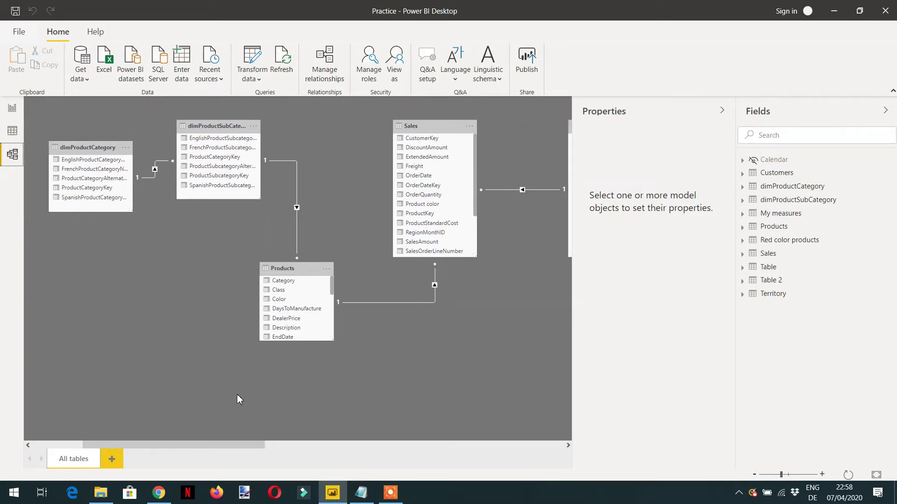
left_click(12, 132)
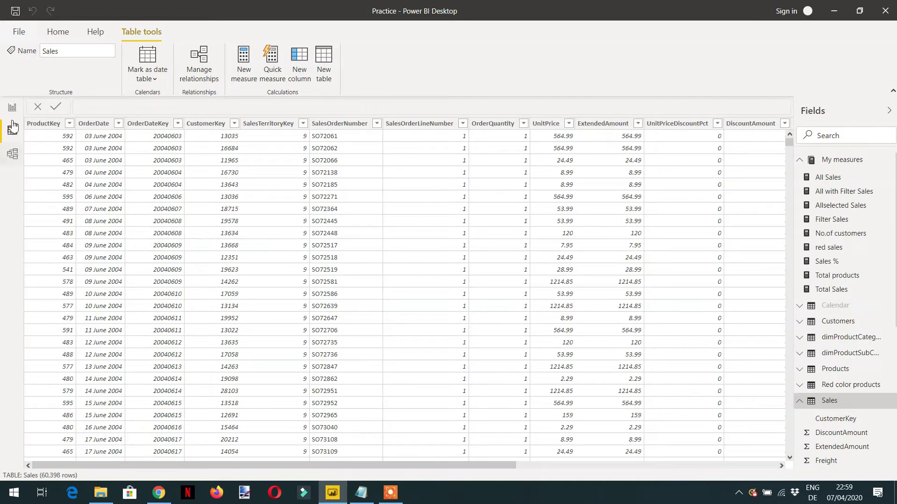
left_click(119, 124)
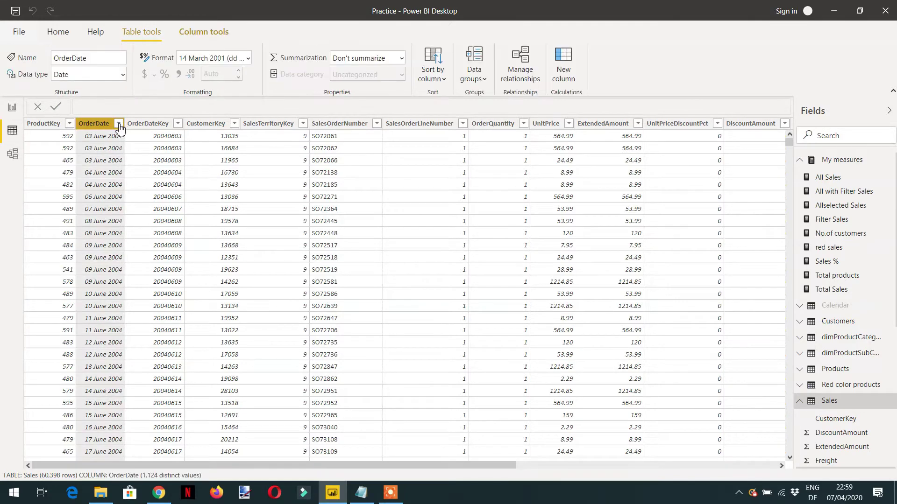
scroll(248, 196, "up", 15)
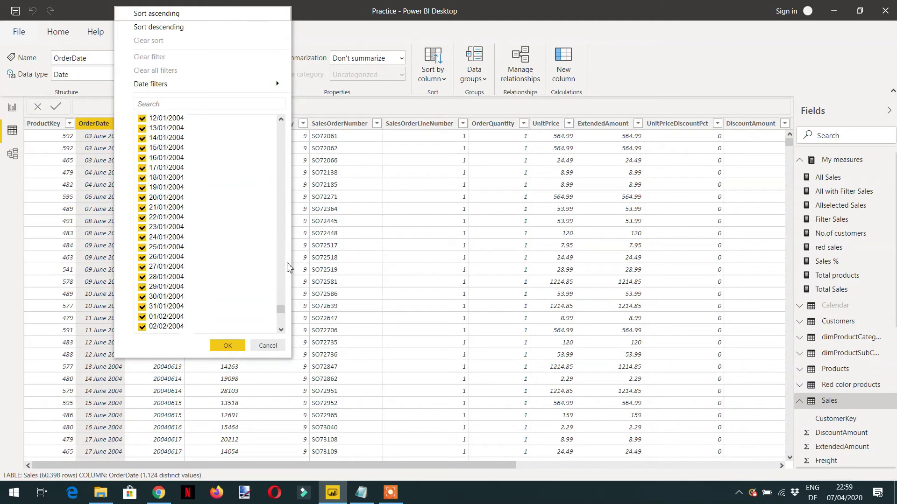
left_click_drag(280, 309, 280, 124)
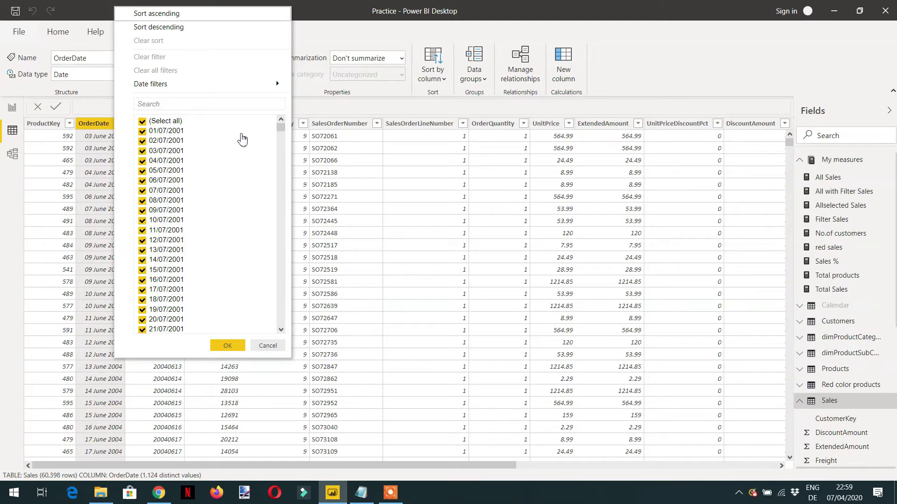
left_click_drag(281, 133, 273, 346)
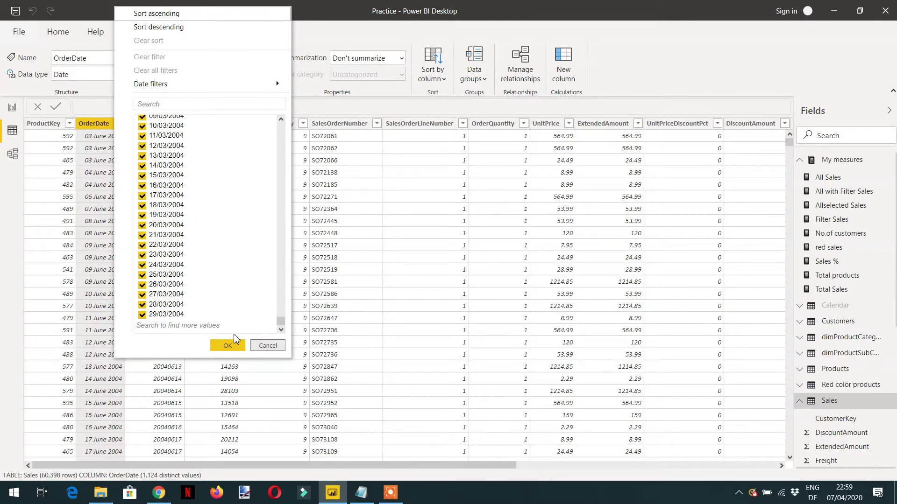
left_click(268, 347)
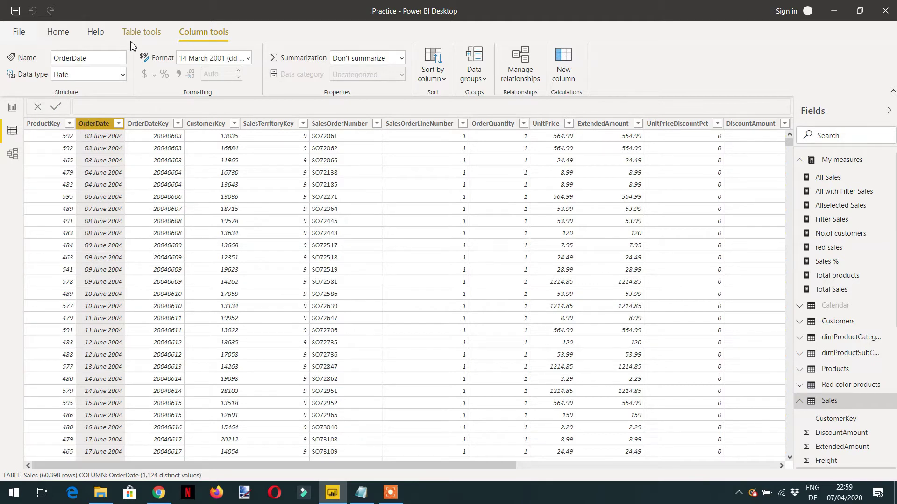
- Create a new calculated table and replace its default name with Dates in the formula
left_click(145, 38)
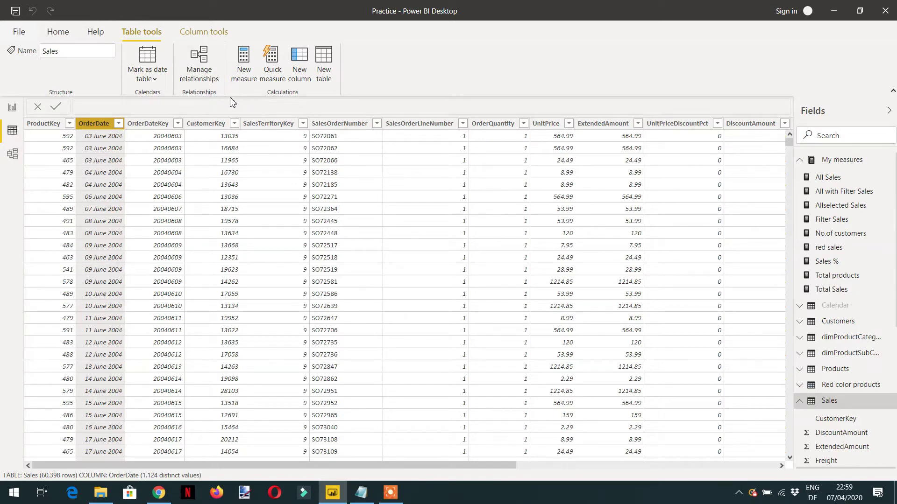
left_click(324, 82)
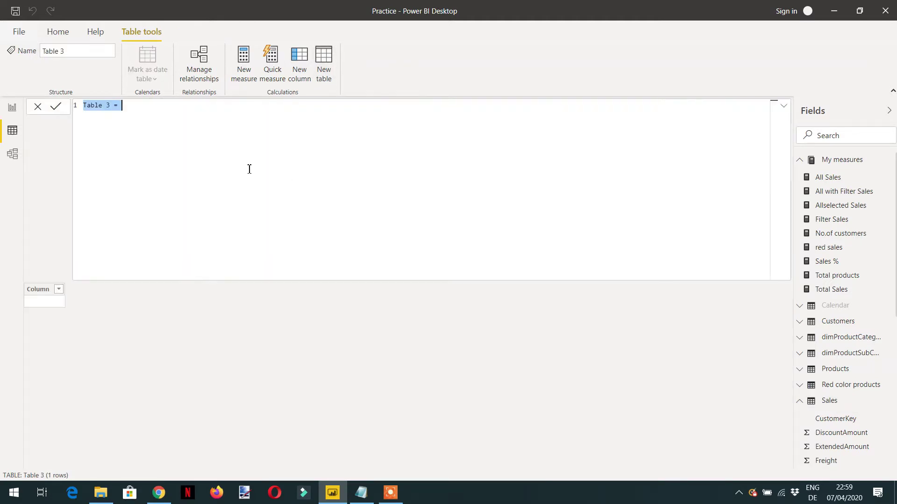
key("Left")
key("Right")
key("Right")
key("Right")
key("Right")
key("Right")
key("Right")
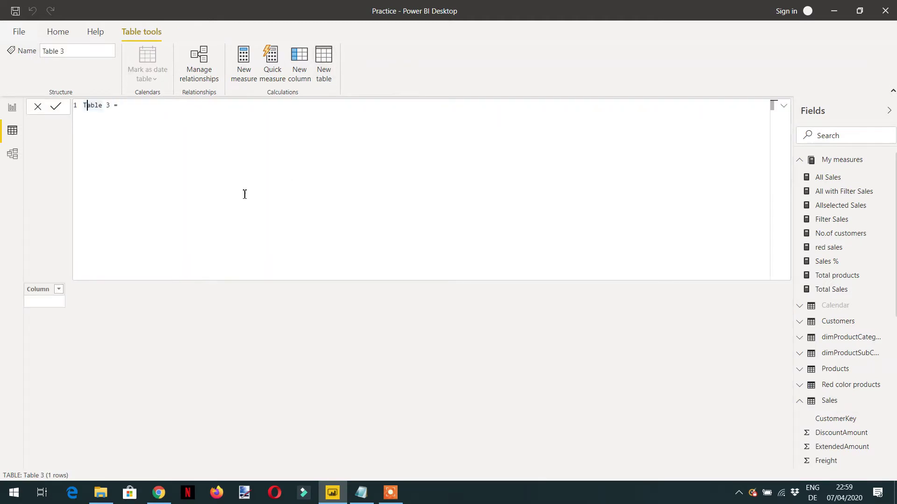
key("Delete")
key("BackSpace")
key("BackSpace")
key("BackSpace")
key("BackSpace")
key("BackSpace")
key("BackSpace")
type("Dates")
- Define the Dates table with the CALENDARAUTO() function and commit the formula
type("cal")
key("Down")
key("Tab")
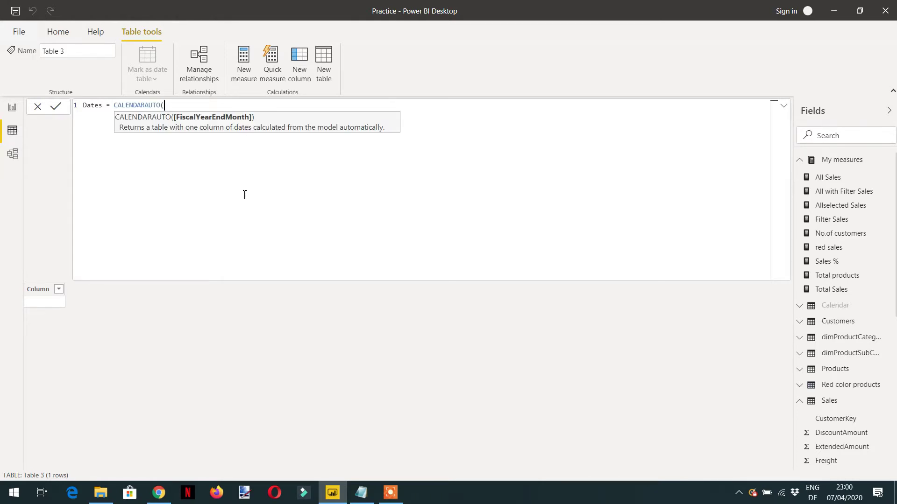
type(")")
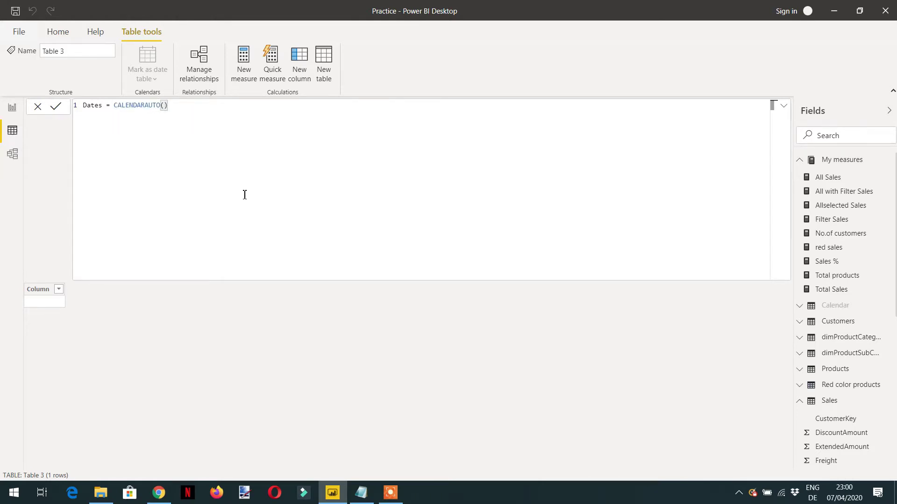
key("Return")
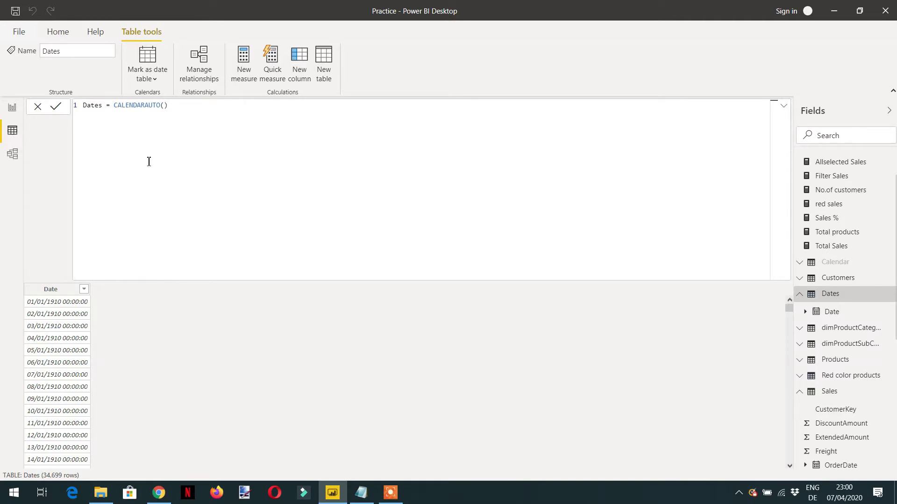
- Restructure the Dates formula over several lines, with CALENDARAUTO() as the table argument of a FILTER function
double_click(120, 105)
key("Left")
key("shift+Return")
key("shift+Return")
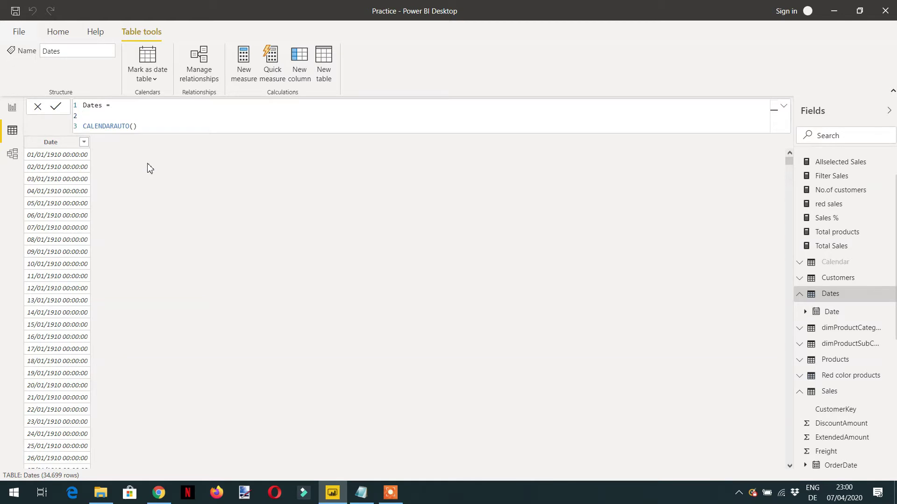
type("FILTER( ")
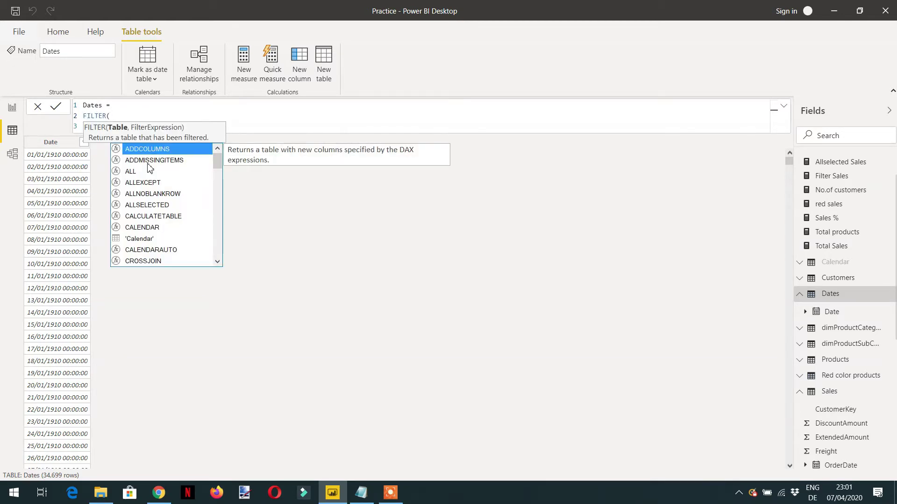
type("CALENDARAUTO()")
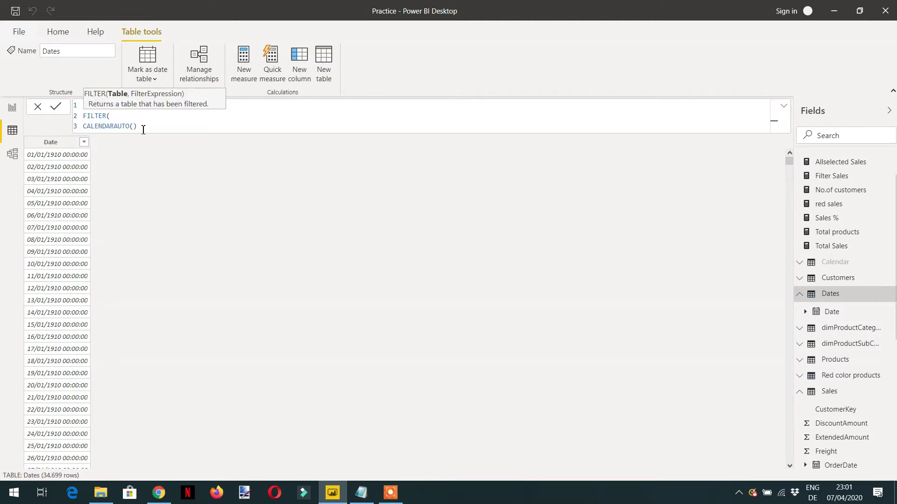
type(" ,")
key("shift+Return")
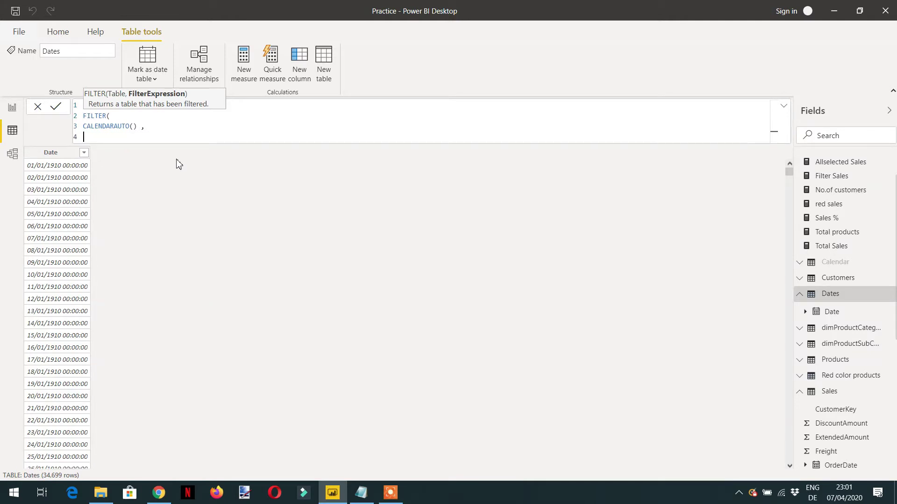
- Add the filter condition YEAR([Date]) > date(2010,7,1), close the FILTER function and commit the formula
type("ye")
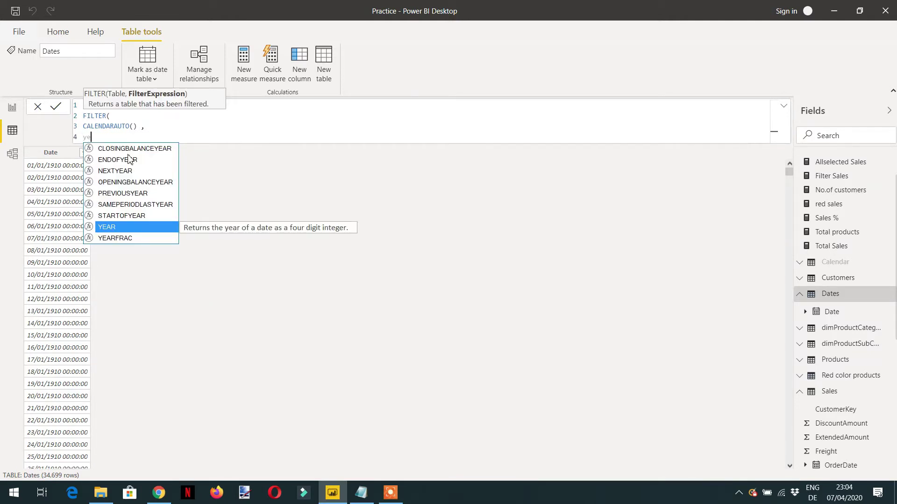
key("Tab")
type("date")
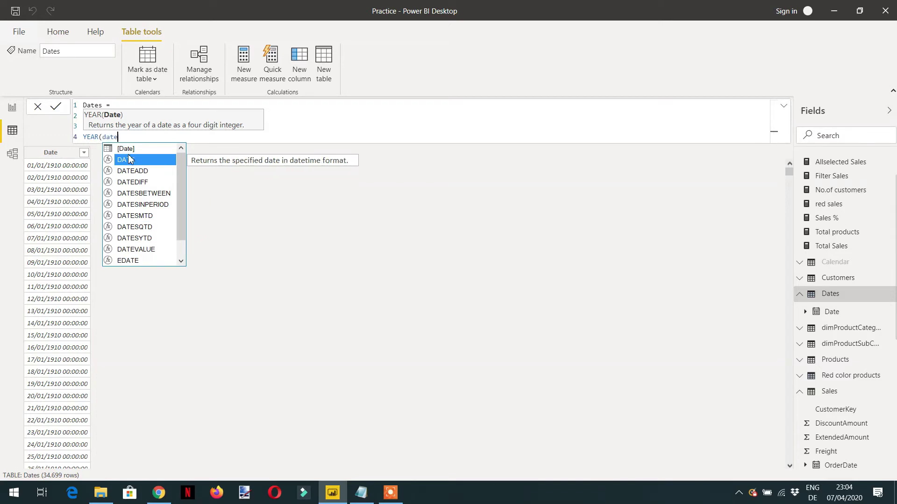
key("Up")
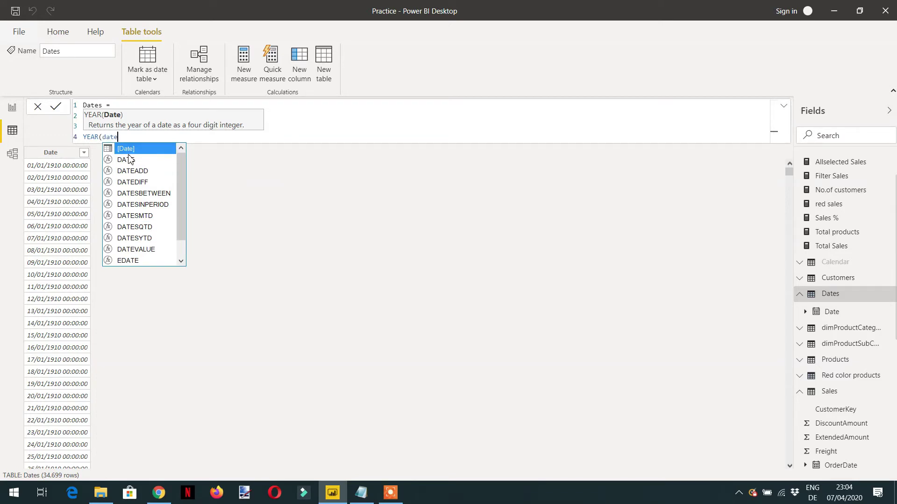
key("Tab")
type(") > ")
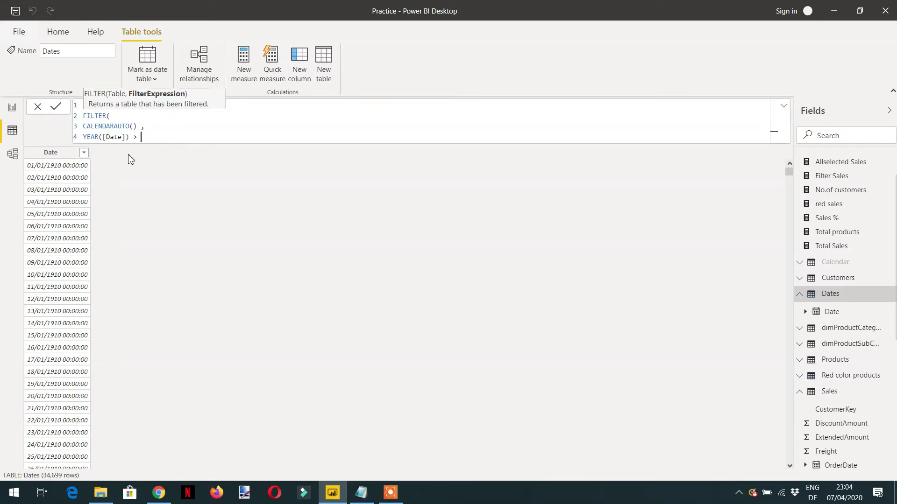
type("date")
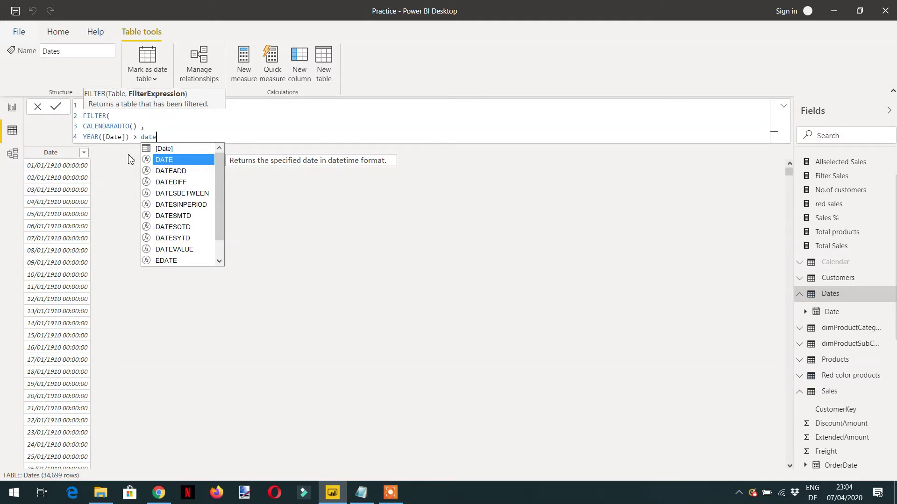
type("(")
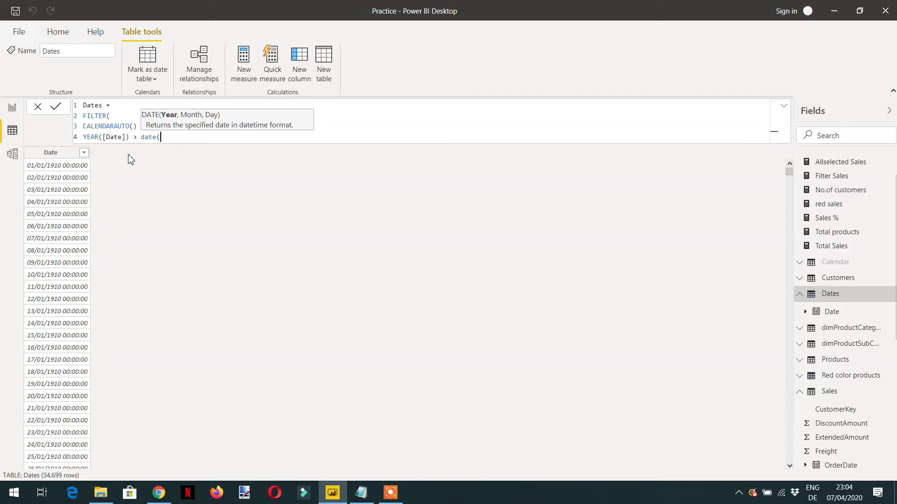
key("Num_Lock")
type("2010,7,1)")
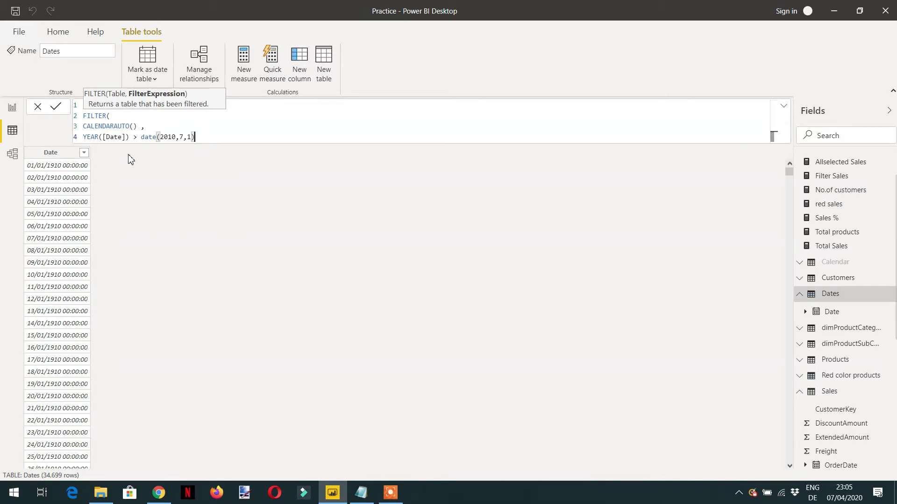
type(")")
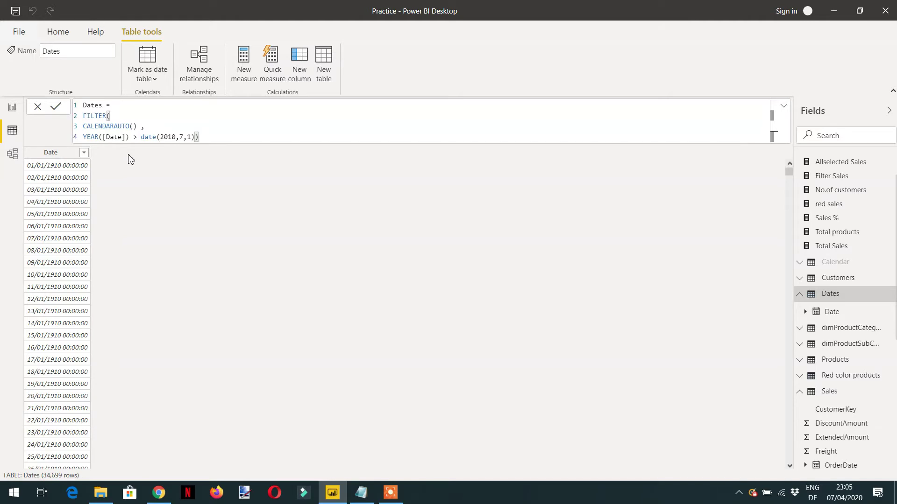
key("Return")
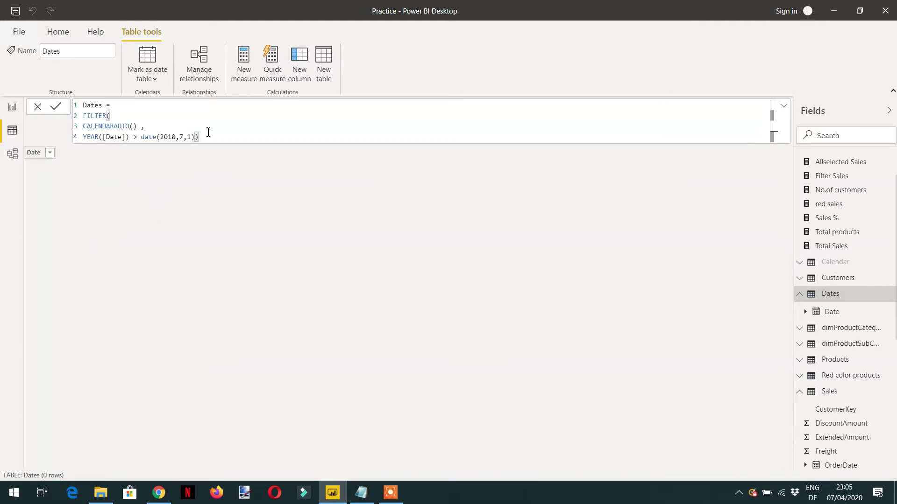
- Wrap the comparison date on the condition line in a YEAR function
double_click(142, 135)
type("YEAR(")
key("Return")
type(")")
- Change the year in the comparison date to 2001 and commit the Dates formula
double_click(193, 136)
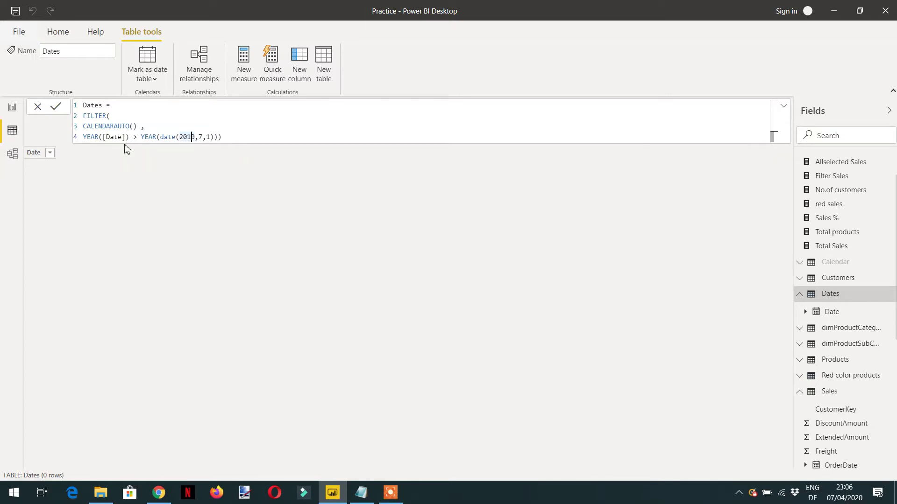
type("6")
key("ctrl+z")
type("2001")
key("Return")
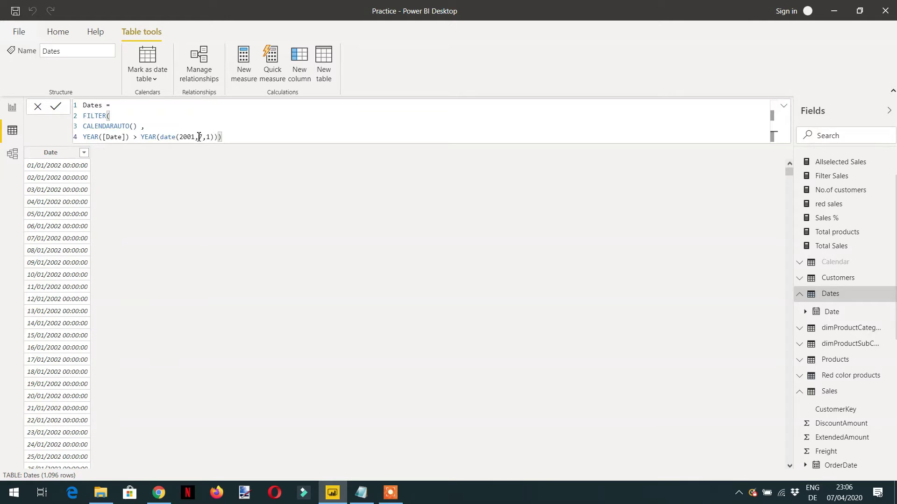
- Change the comparison operator in the Dates filter condition to >= and commit the formula
left_click(141, 138)
type("=")
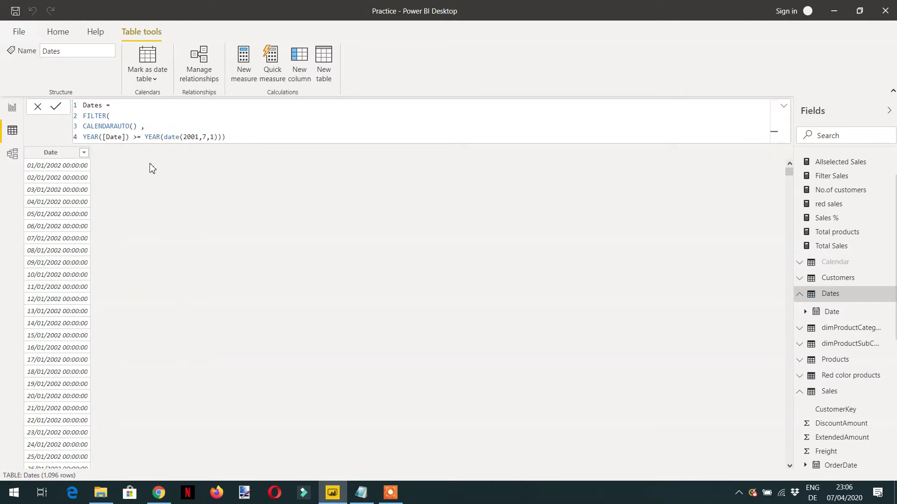
key("Return")
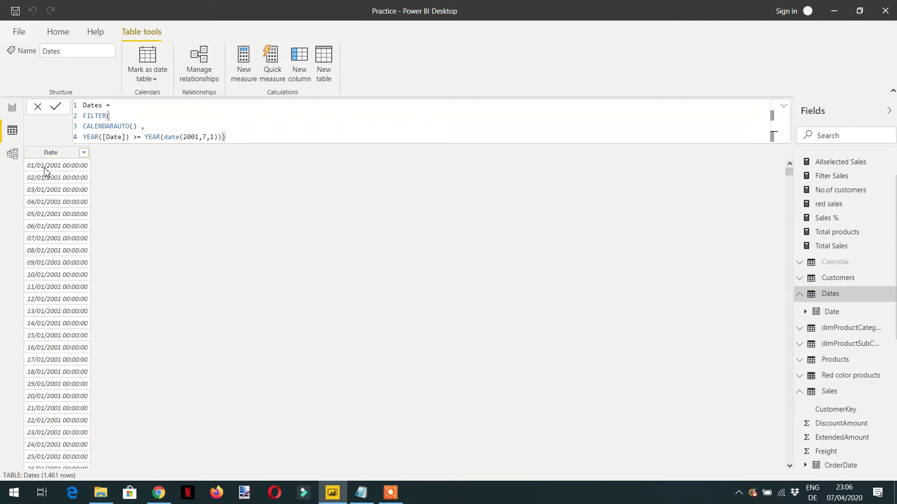
- Define a variable MinDate as MIN(Sales[OrderDate]) above the FILTER expression, followed by a RETURN line
left_click(78, 153)
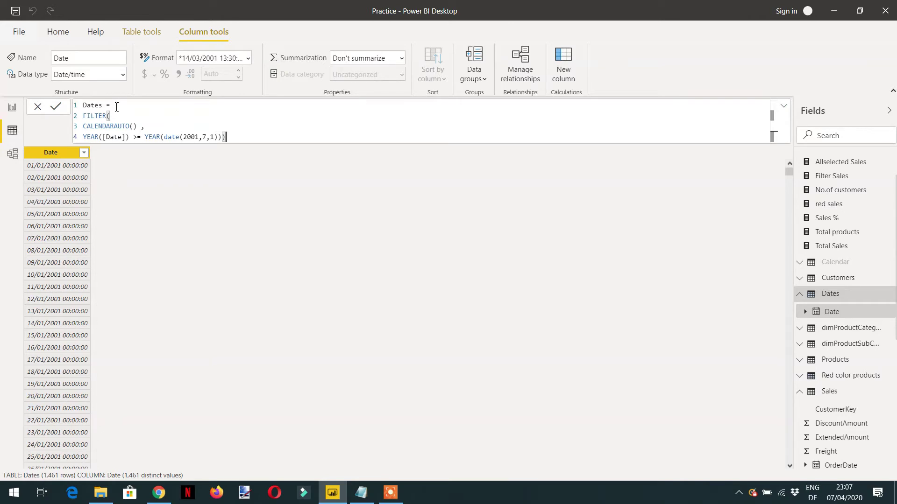
key("shift+Return")
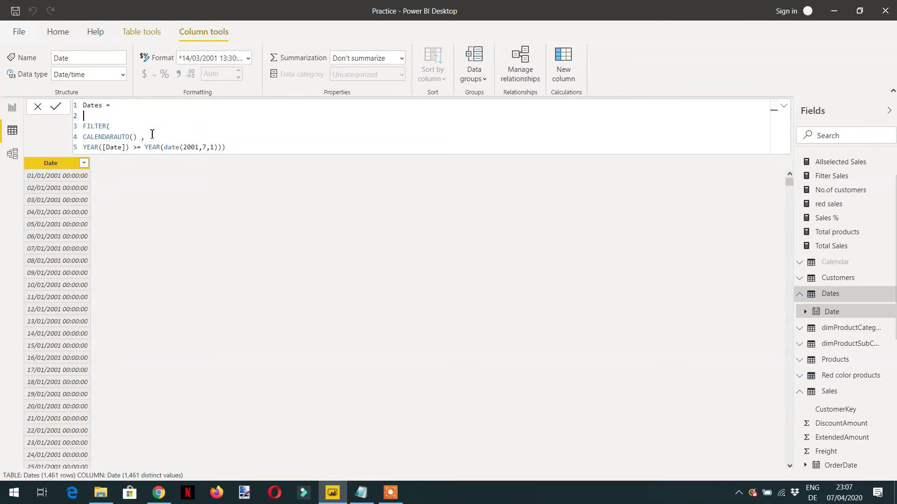
type("VAR MinDate = MIN(")
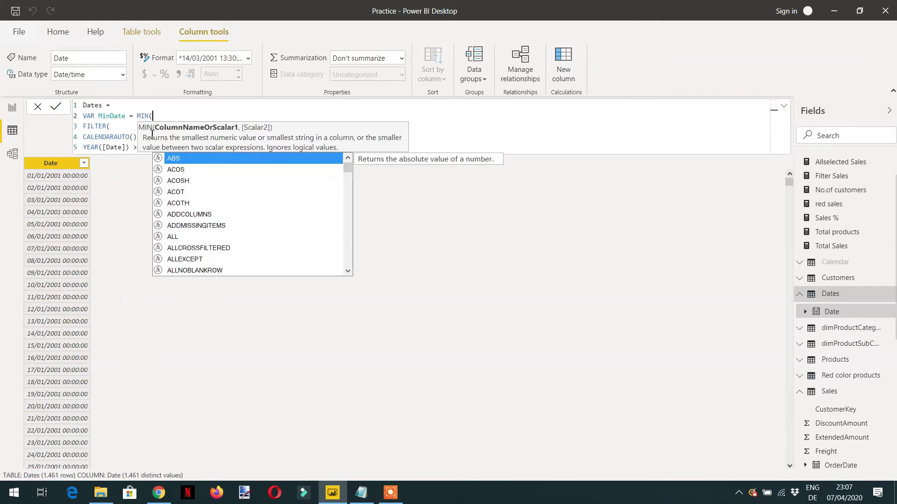
type("sales")
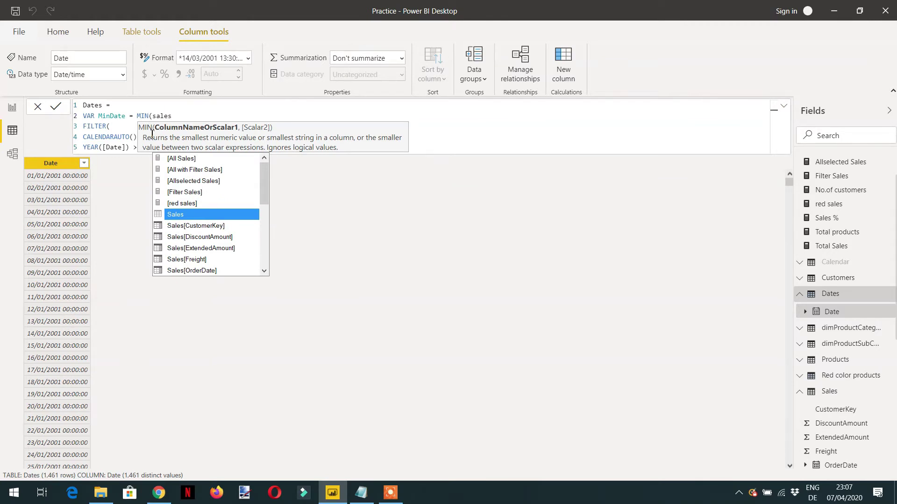
type("[or")
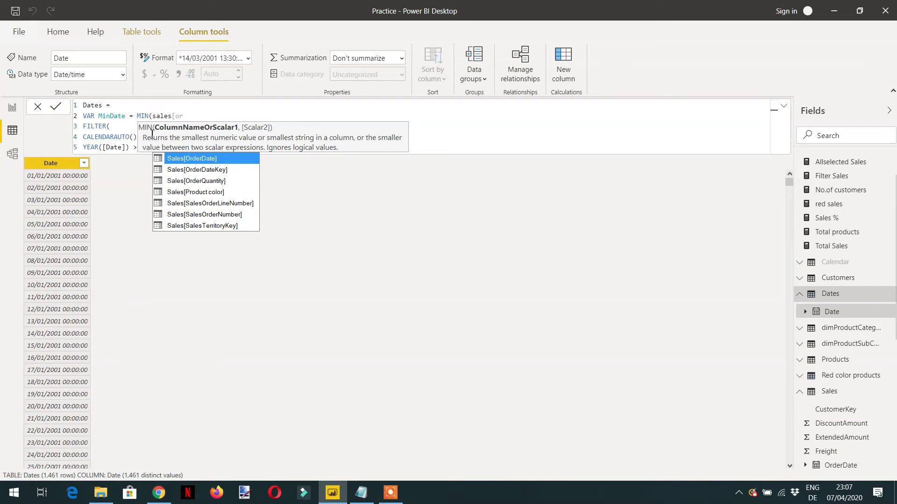
key("Tab")
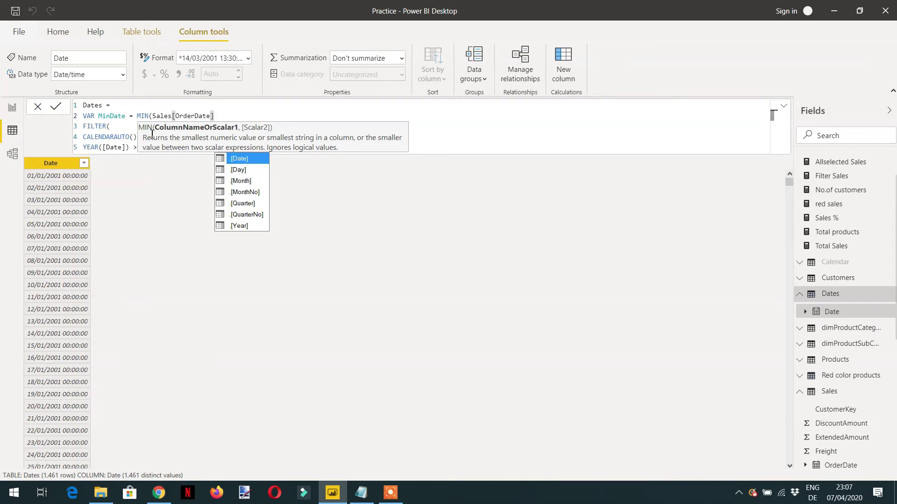
type("]")
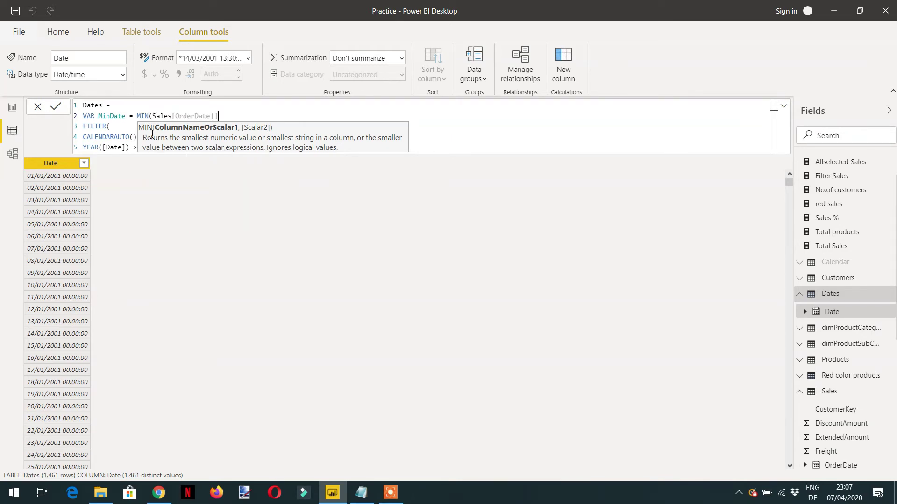
key("shift+Return")
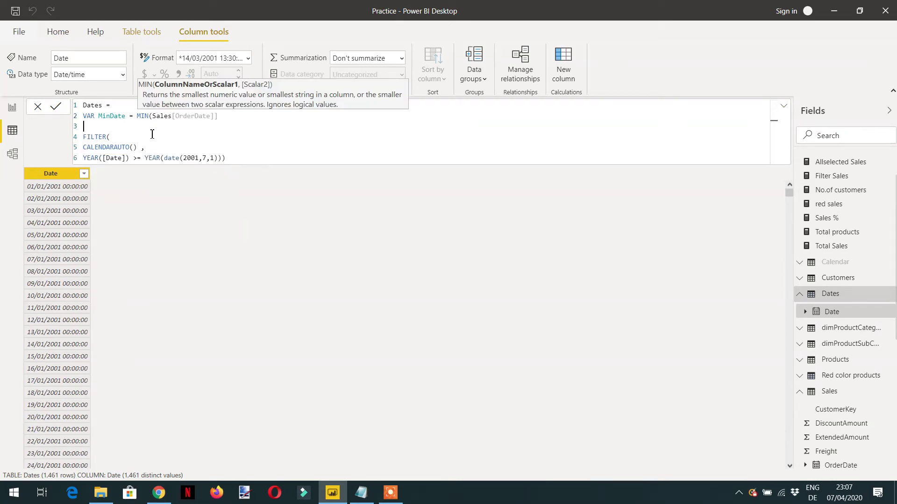
type("RETUNRN")
- Replace the fixed date inside the YEAR comparison with MinDate and commit the Dates formula
key("Down")
key("Down")
key("End")
key("Left")
key("Left")
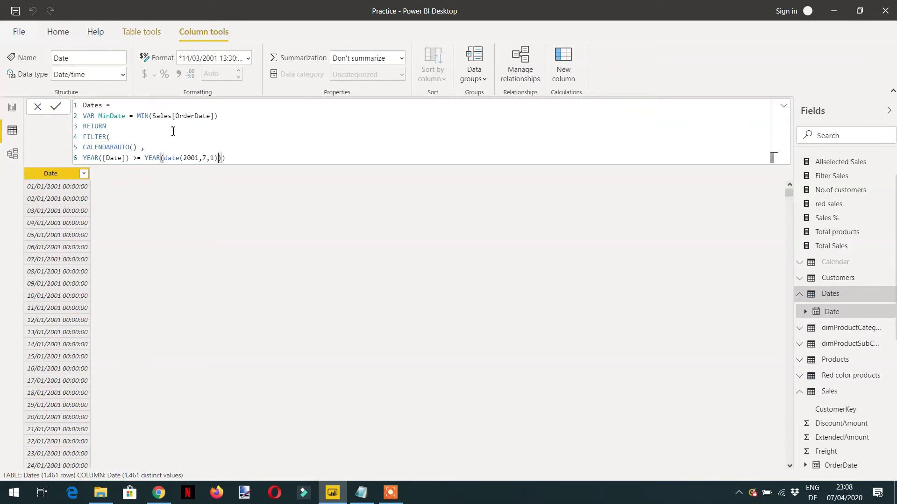
left_click_drag(217, 157, 164, 158)
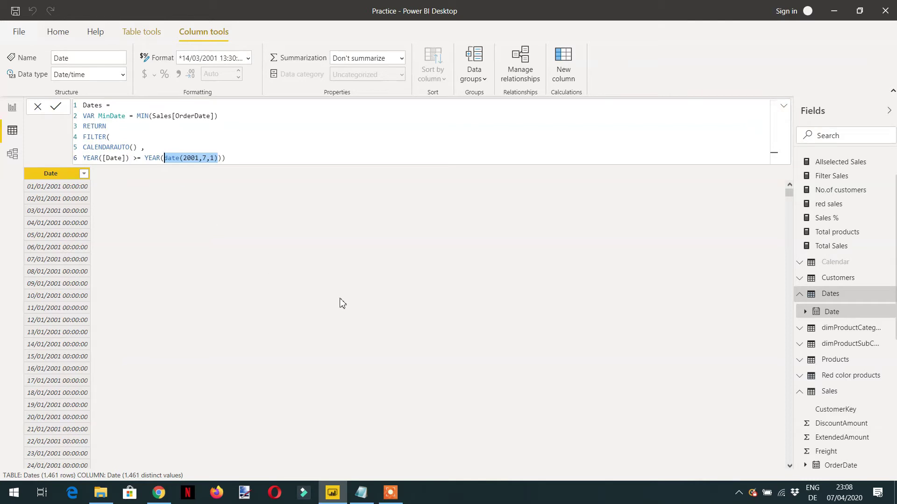
key("BackSpace")
type("min")
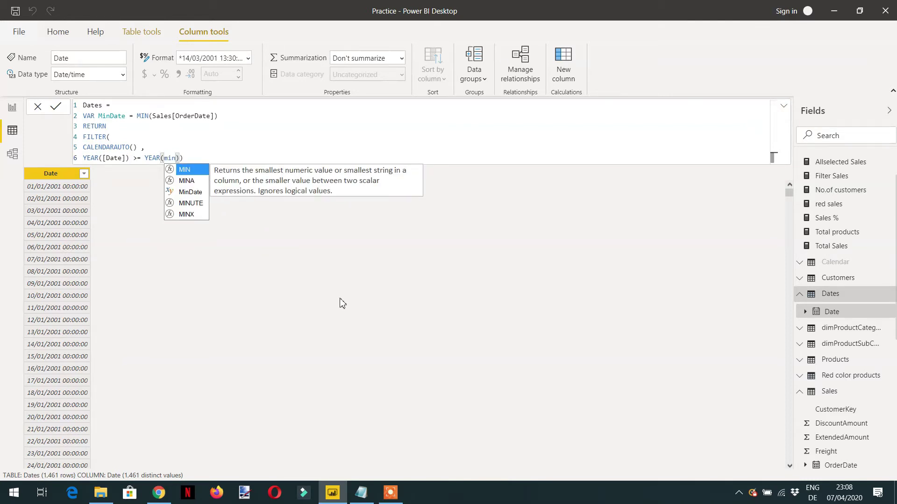
type("d")
key("Tab")
key("Return")
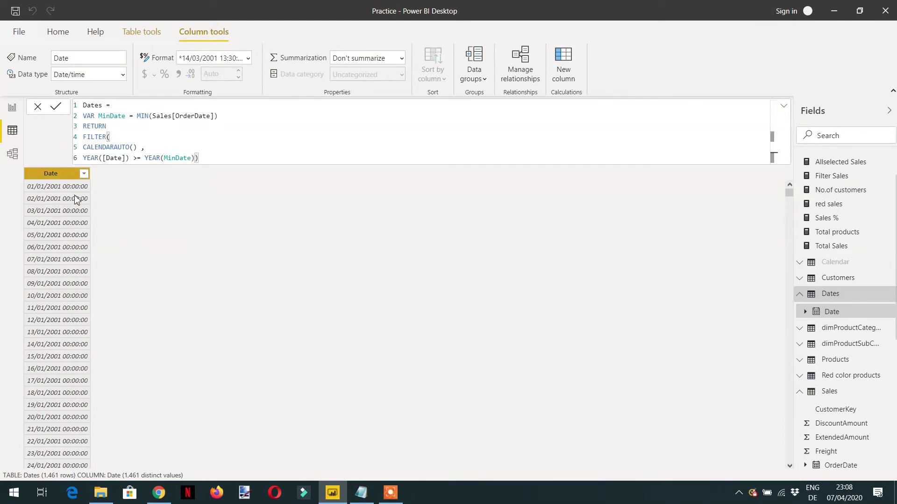
scroll(64, 200, "down", 3)
scroll(64, 201, "up", 3)
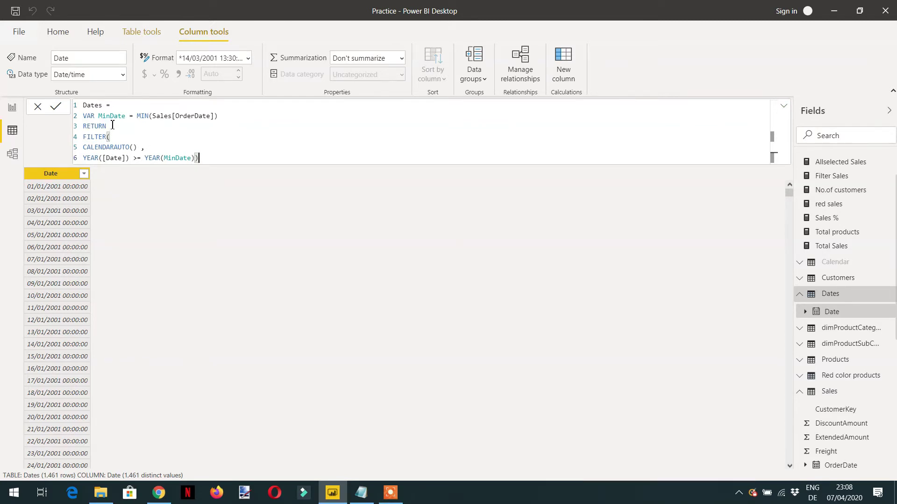
- Replace the RETURN keyword above FILTER with the variable declaration VAR Customdate =
left_click_drag(109, 126, 75, 132)
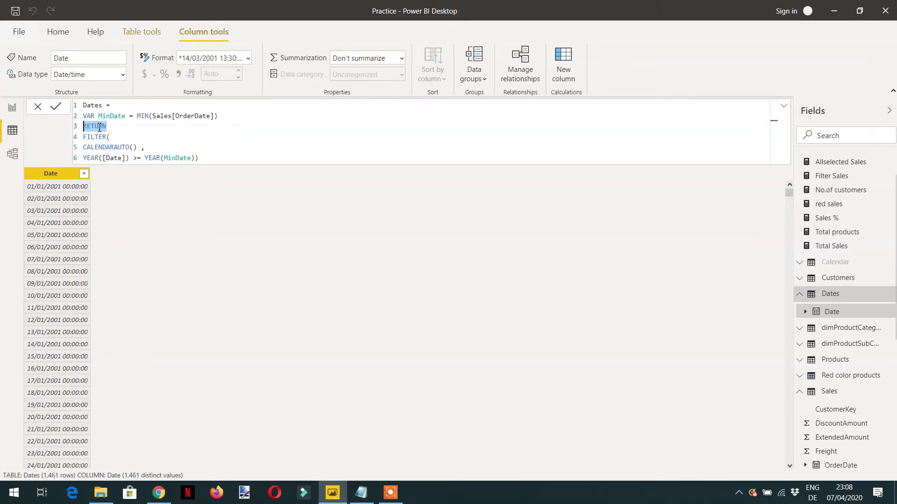
type("VaR Customa")
key("BackSpace")
type("date =")
- Add five blank lines below the FILTER expression and try to commit the Dates formula
key("Down")
key("Down")
key("Down")
key("Right")
key("Right")
key("Right")
key("Right")
key("Right")
key("Right")
key("Right")
key("Right")
key("Right")
key("Right")
key("Right")
key("Right")
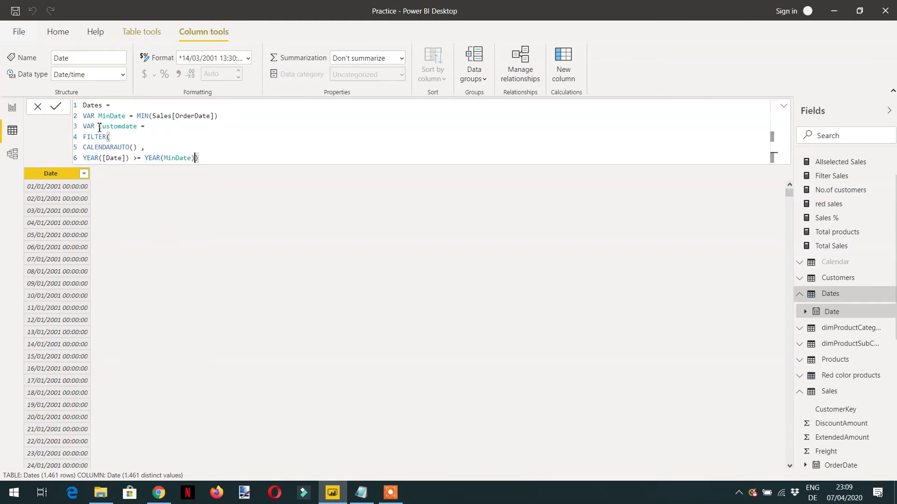
key("Return")
key("Return")
key("Return")
key("Return")
key("Return")
key("Up")
key("Up")
key("Up")
key("Up")
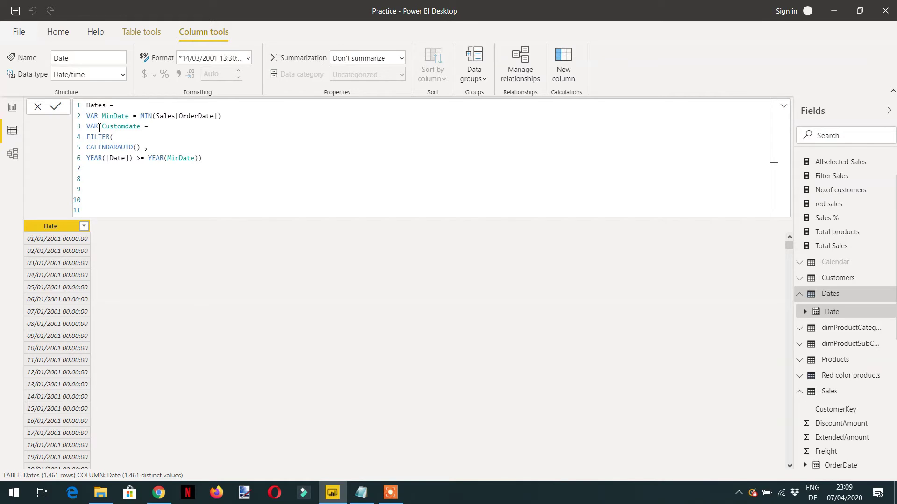
key("Return")
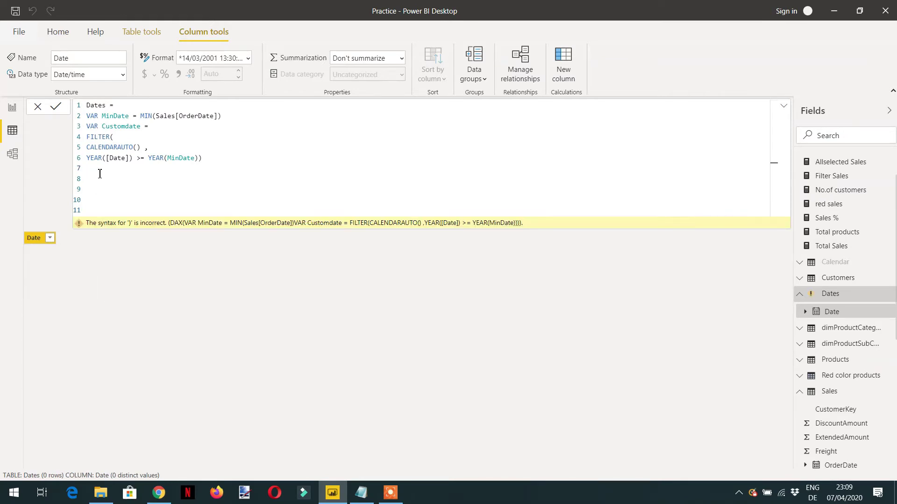
- Add a RETURN line below the FILTER expression that returns Customdate, and commit the formula
type("RETURN")
key("Return")
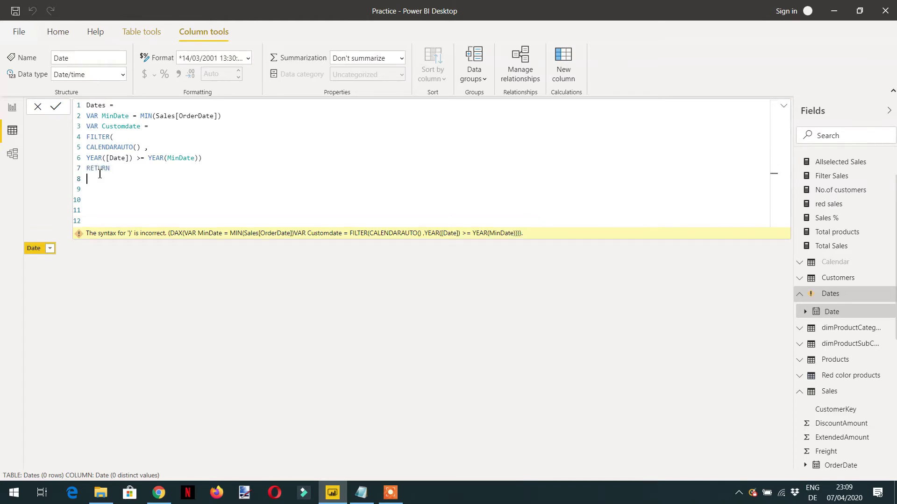
key("Return")
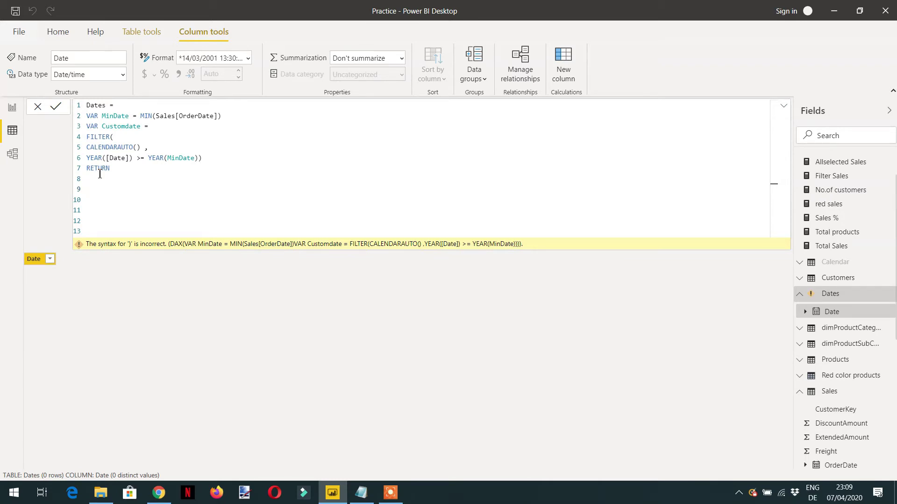
type("cust")
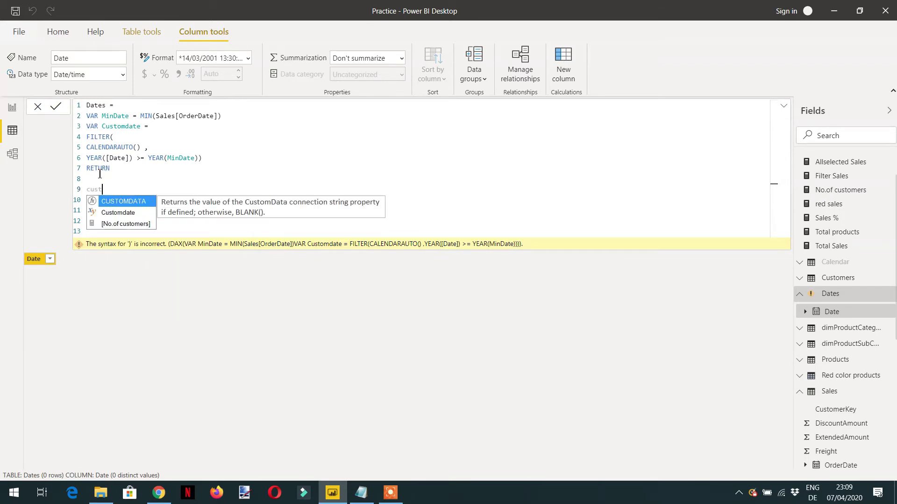
key("Down")
key("Tab")
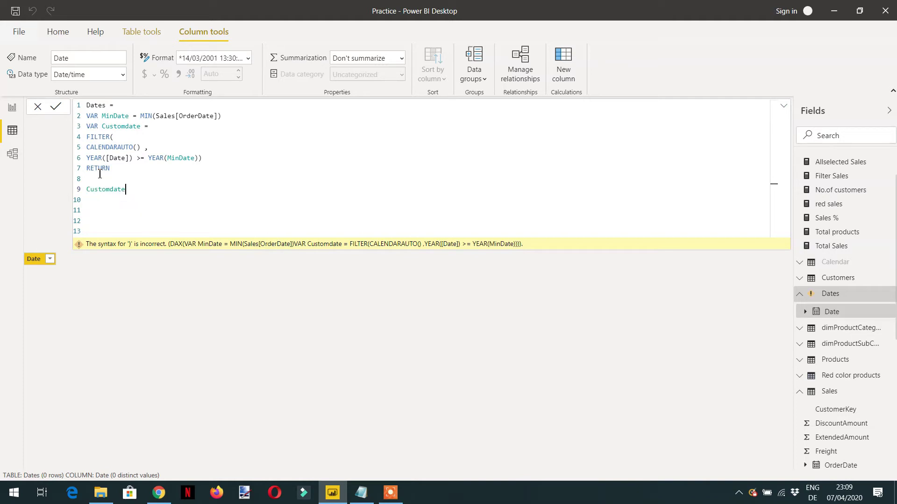
key("Return")
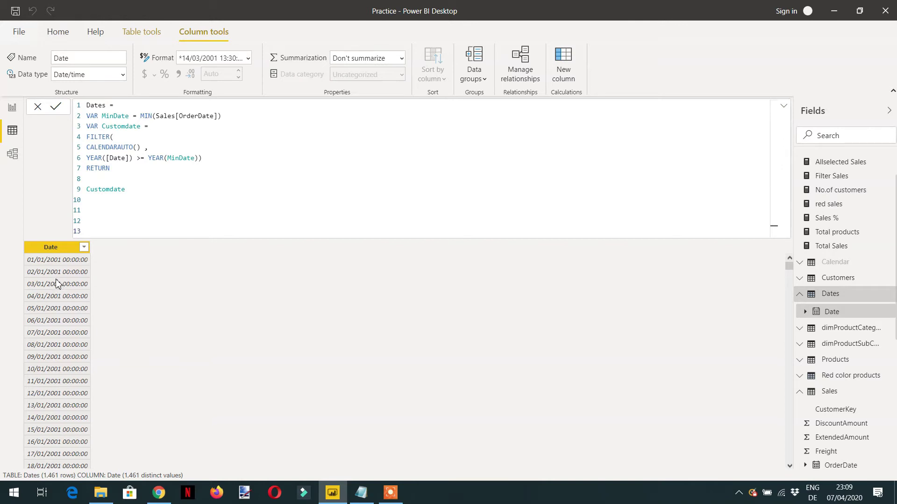
- Replace the returned Customdate with the start of an ADDCOLUMNS function directly below RETURN
double_click(112, 192)
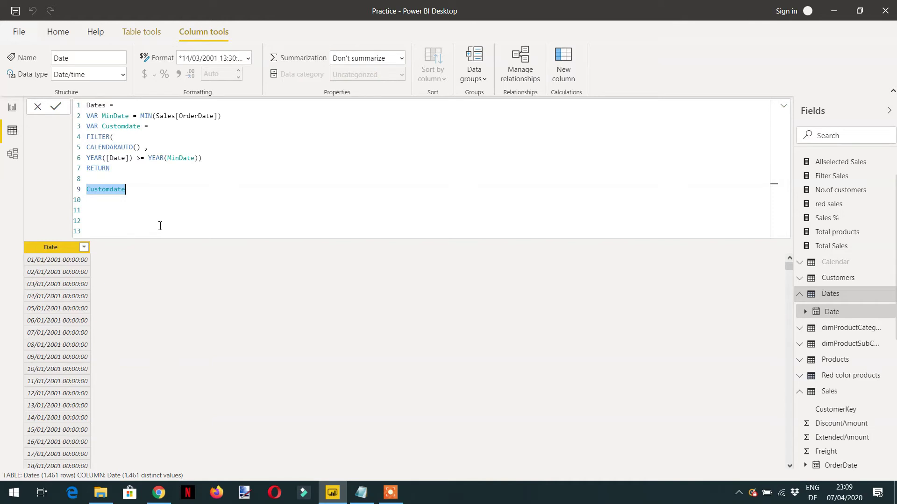
key("BackSpace")
key("BackSpace")
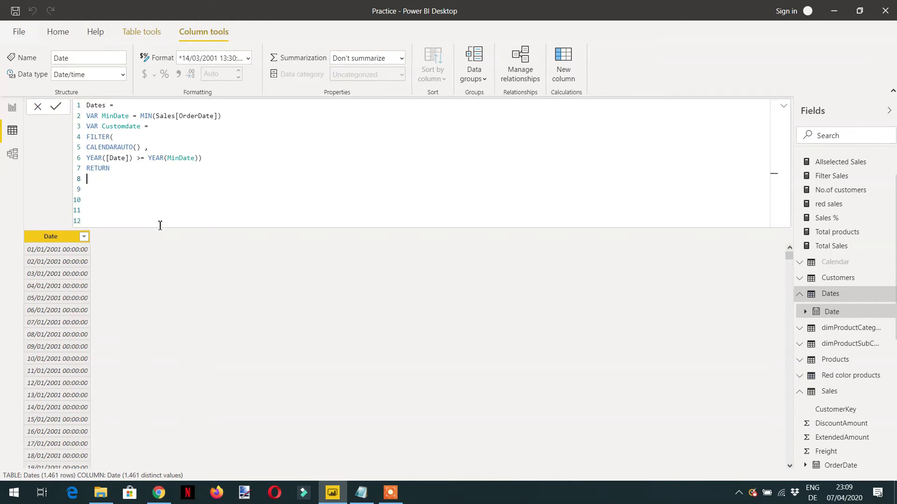
type("ad")
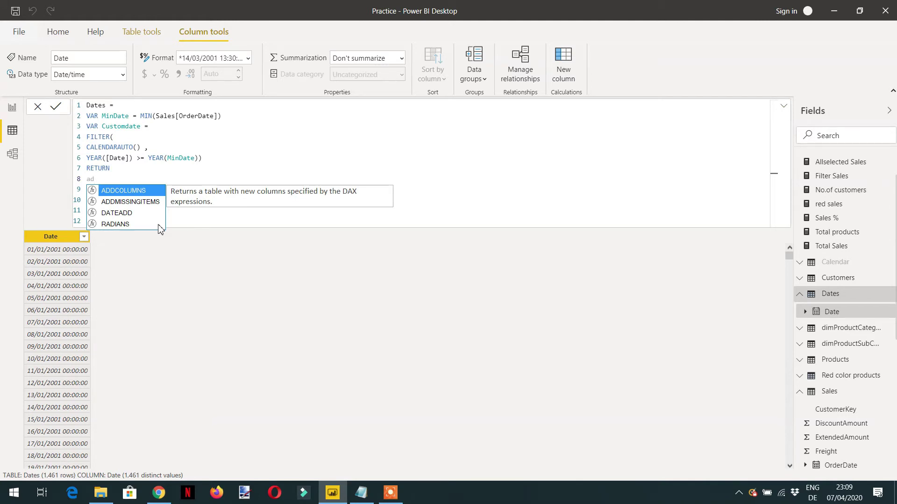
key("Tab")
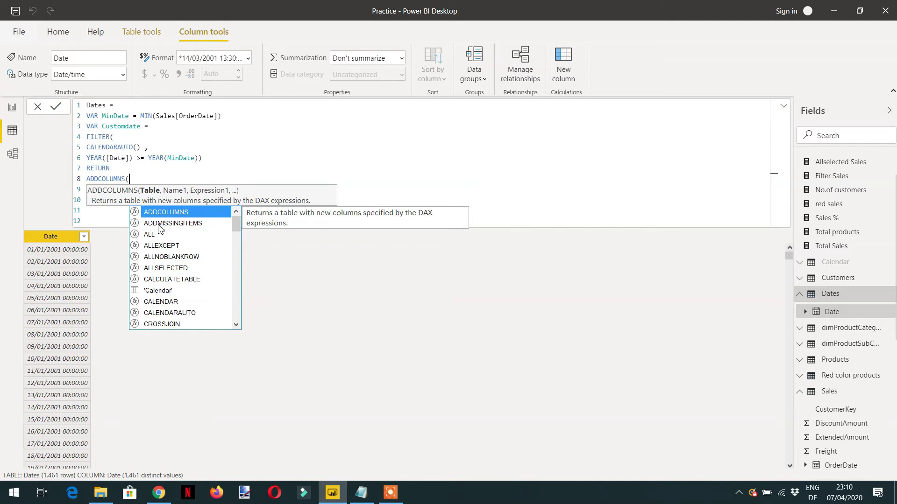
type("date")
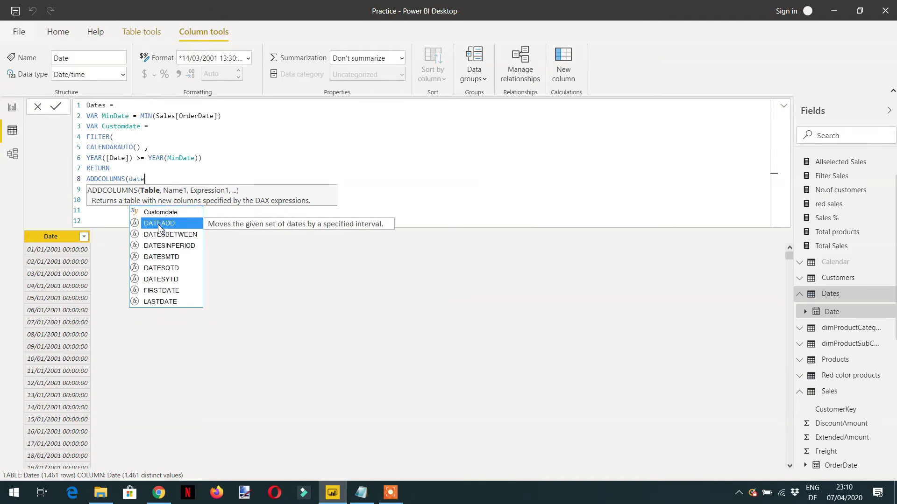
type("e")
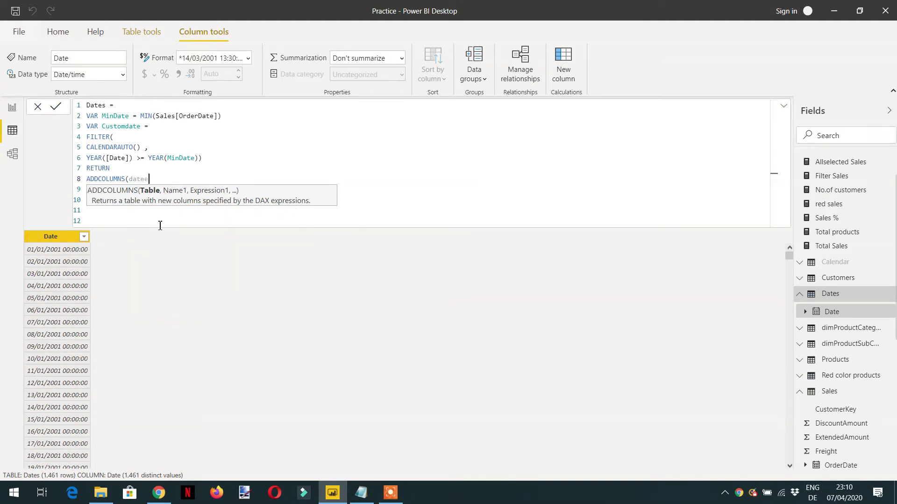
key("BackSpace")
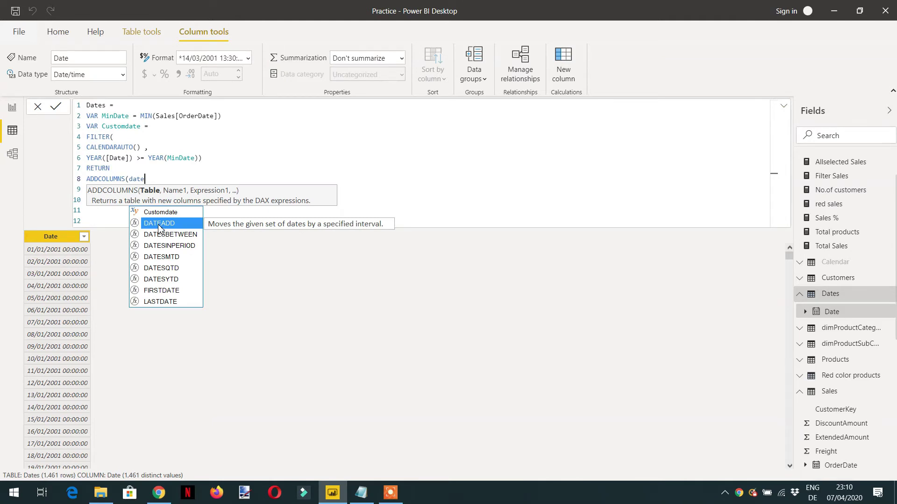
key("BackSpace")
key("BackSpace")
key("BackSpace")
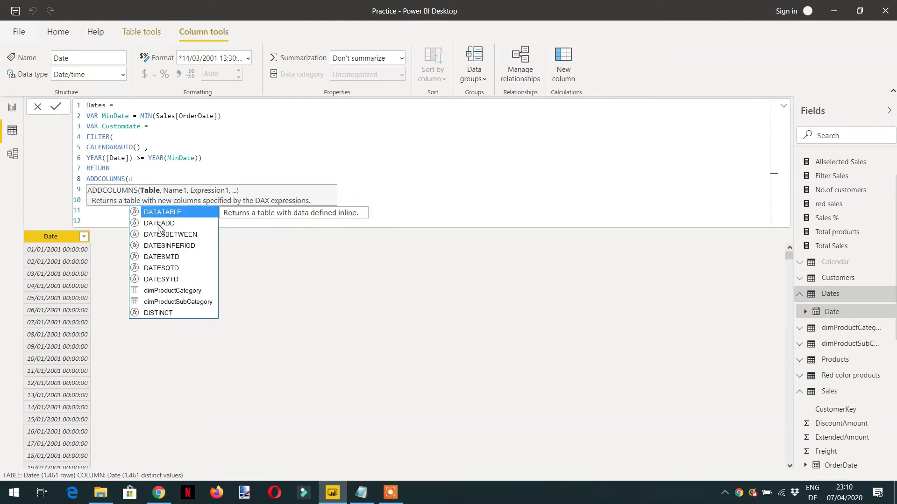
key("BackSpace")
- Enter Customdate as the table argument of ADDCOLUMNS and start a new line after the comma
type("cus")
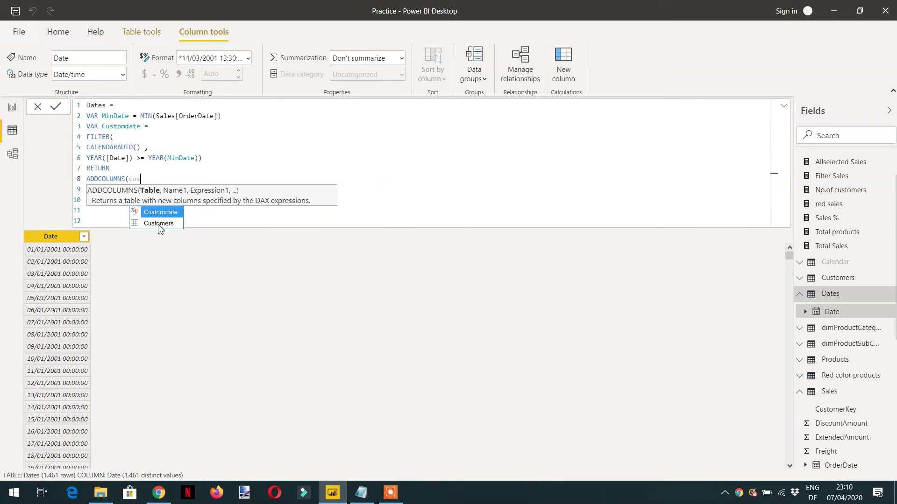
key("Tab")
type(",")
key("shift+Return")
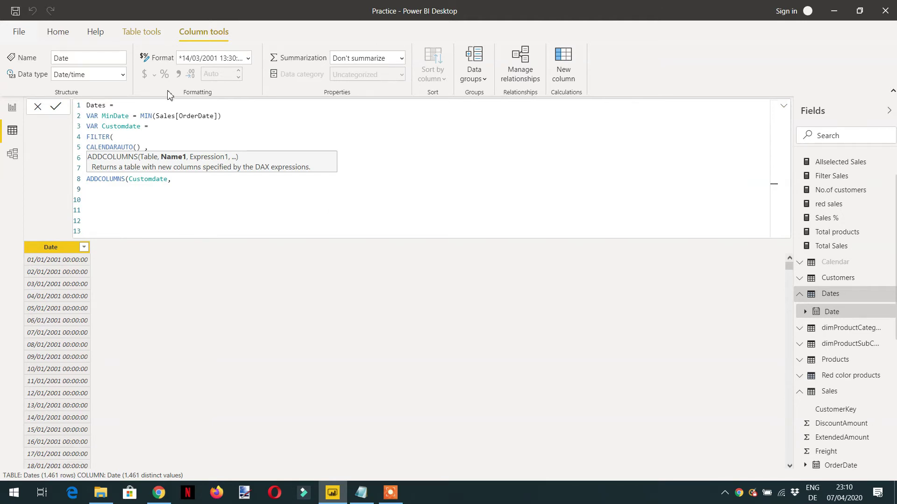
left_click_drag(87, 137, 204, 158)
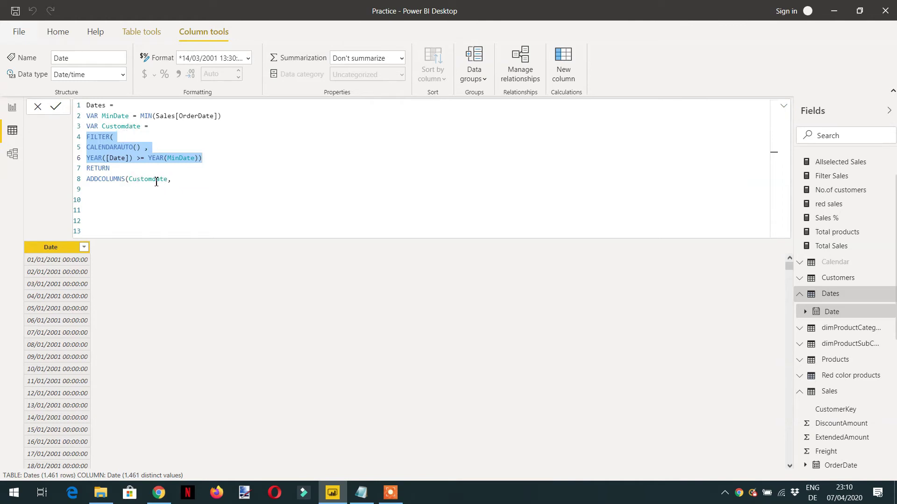
left_click(177, 180)
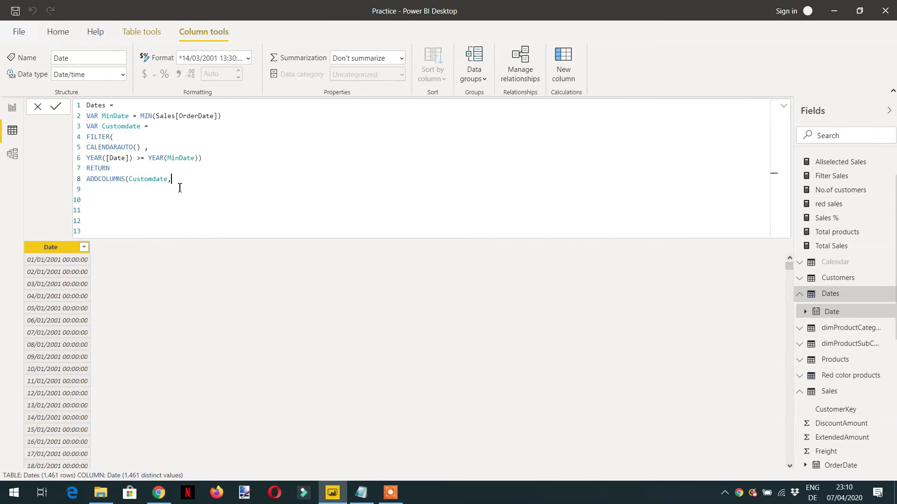
key("Return")
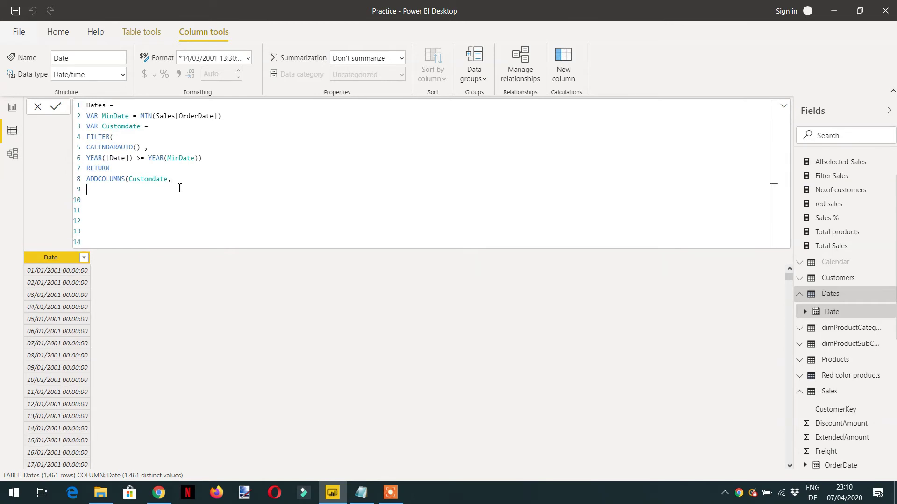
- Add a "Year" column to ADDCOLUMNS with the expression YEAR([Date])
type("\"\"")
type("Year\"")
key("Return")
key("BackSpace")
type(", ")
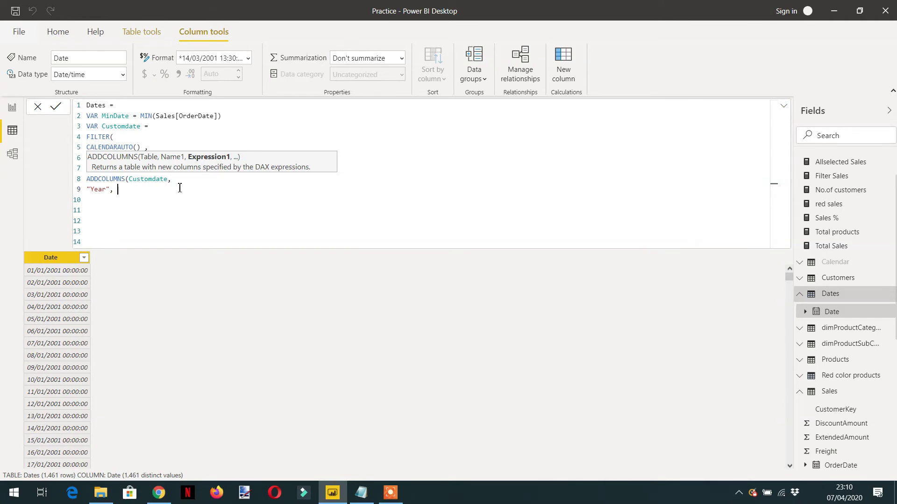
type("Ye")
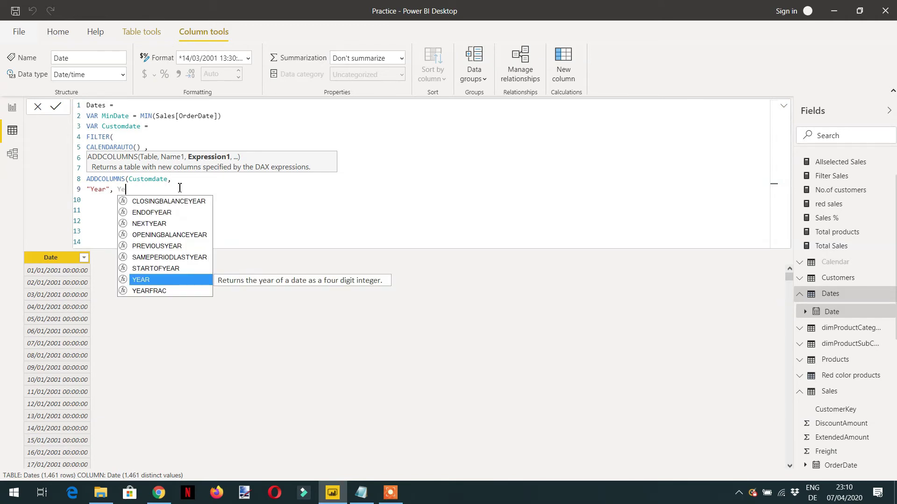
key("Tab")
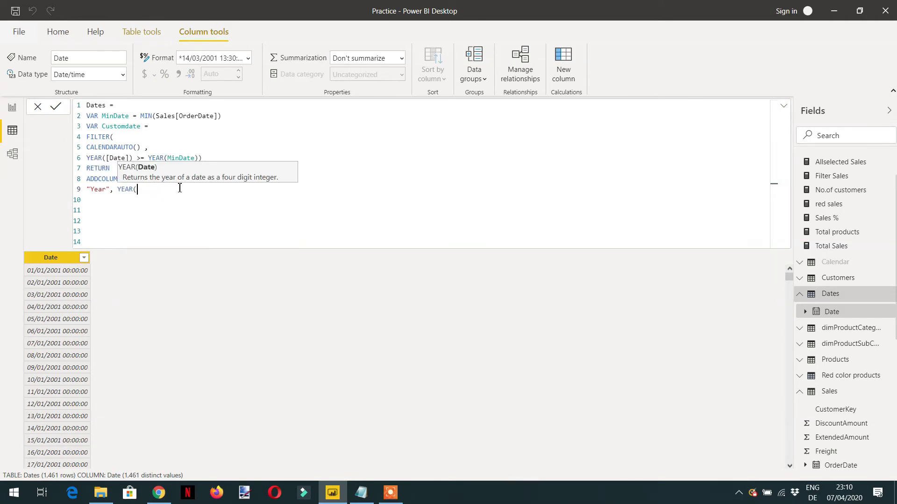
type("date")
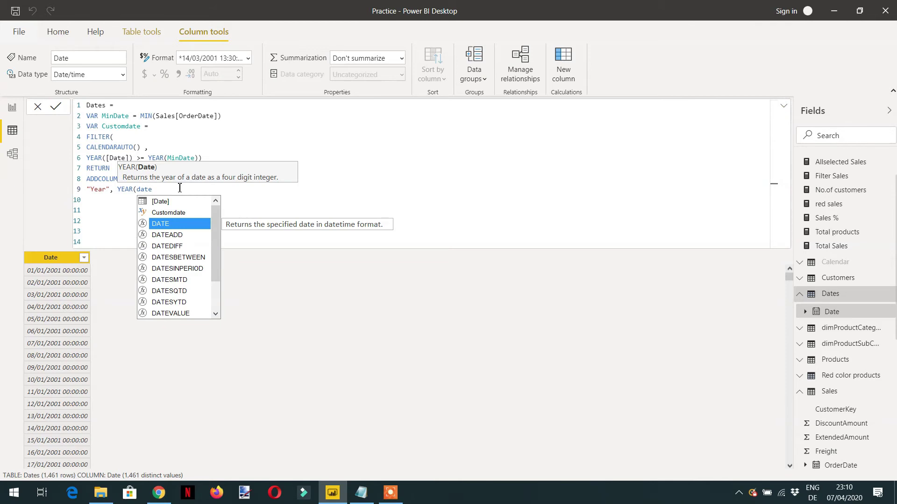
key("Up")
key("Up")
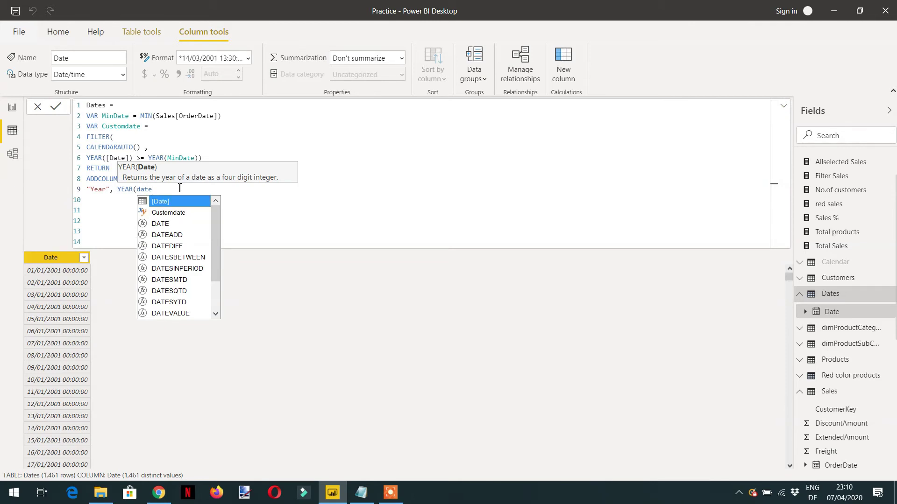
key("Tab")
type(")")
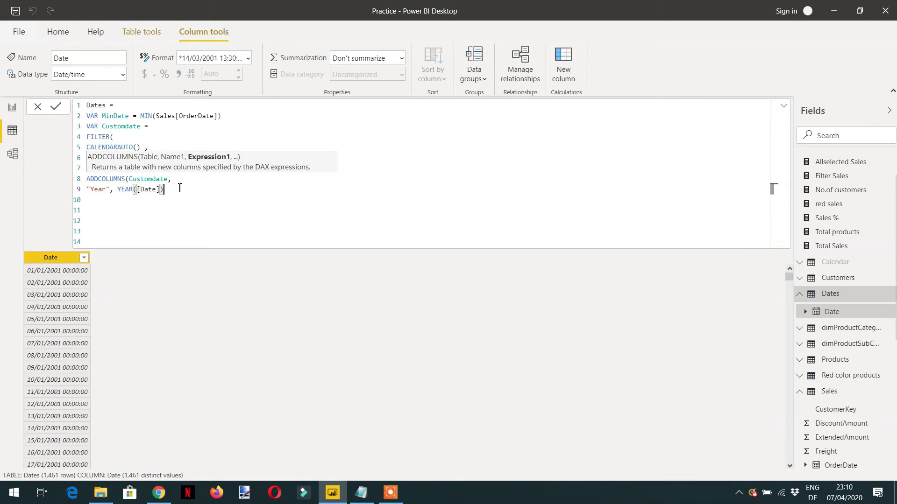
- Close the ADDCOLUMNS function two lines below the Year column and commit the Dates formula
key("shift+Return")
key("shift+Return")
type(")")
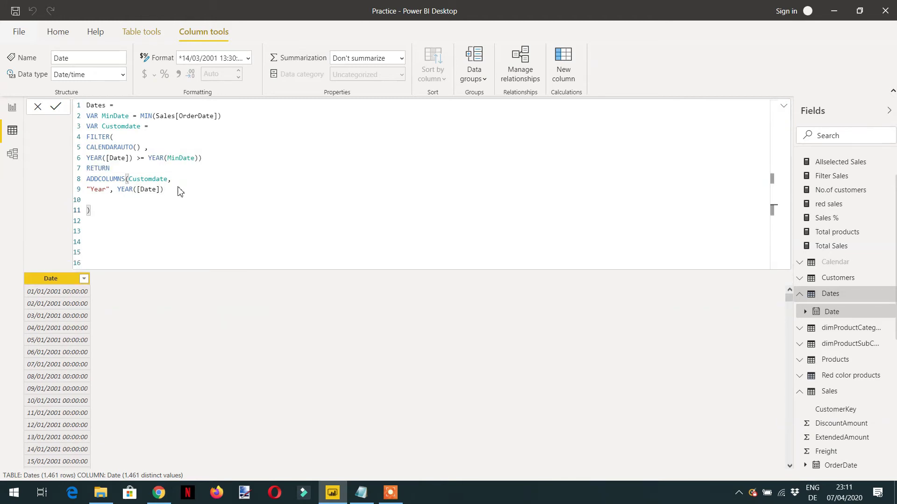
key("Return")
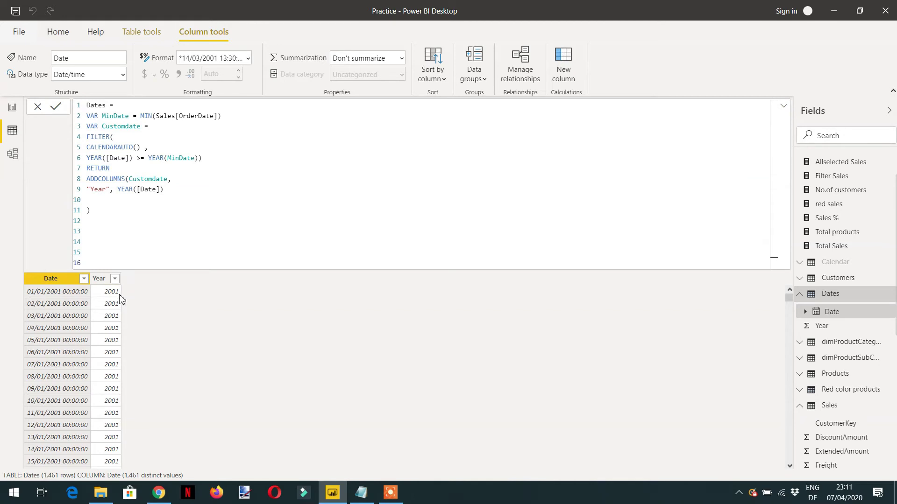
- Enter the column name "Month No" followed by a comma on the blank line below the Year column
left_click(95, 201)
type("\"\"")
type("Mont")
key("BackSpace")
key("BackSpace")
key("BackSpace")
type("onh")
key("BackSpace")
type("th N")
type("o.")
type(",")
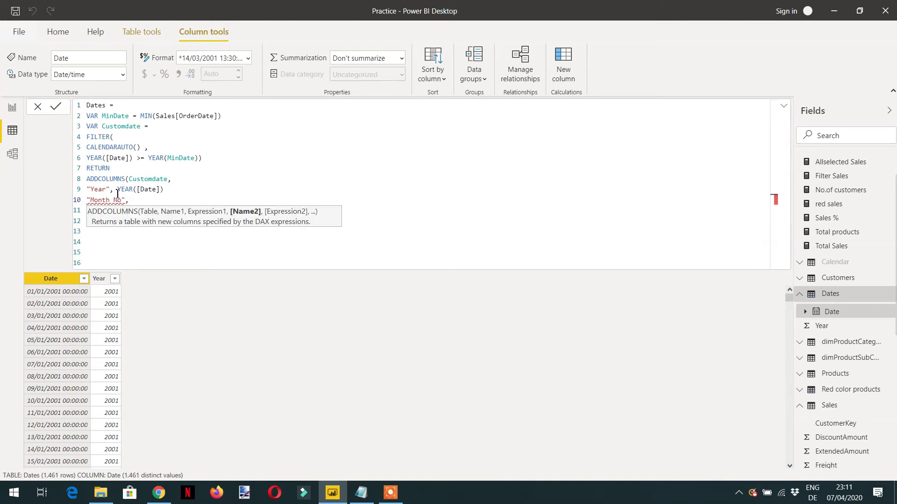
- Insert the missing comma after YEAR([Date]) and return to the end of the Month No line
key("Up")
key("Right")
key("Right")
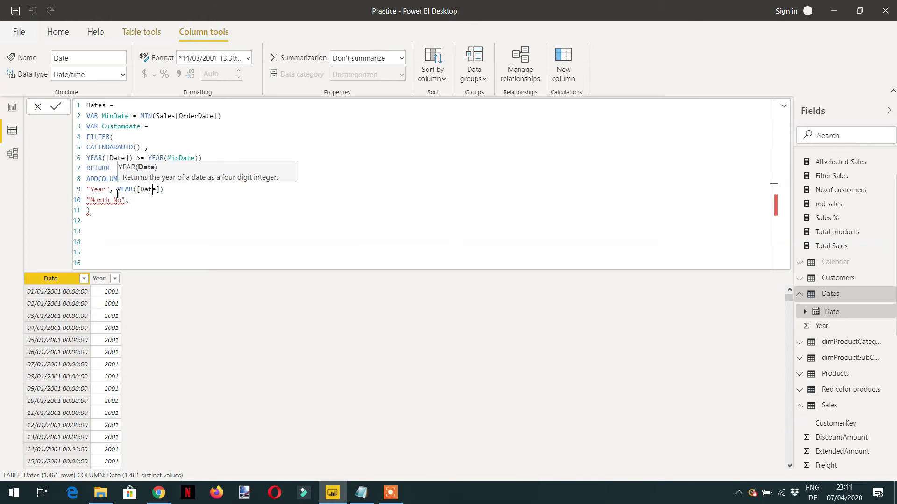
key("End")
type(",")
key("Down")
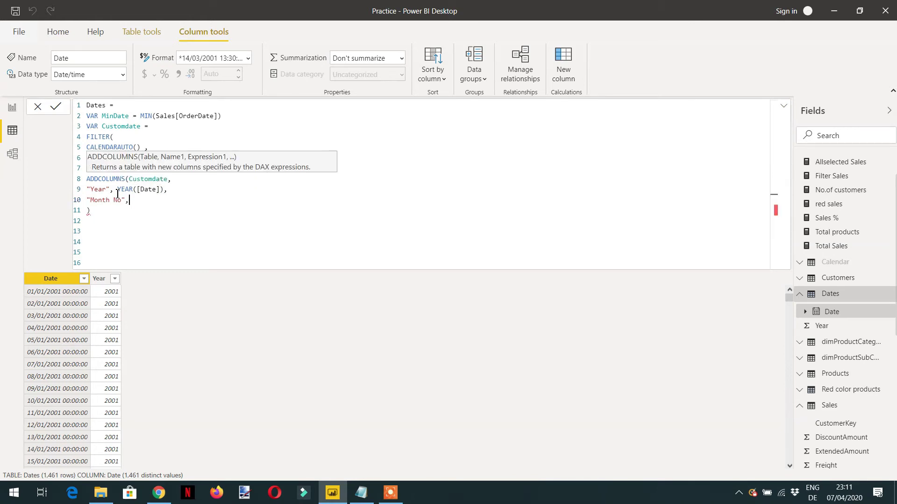
- Define the Month No column as MONTH([Date]) and commit the Dates formula
type("mon")
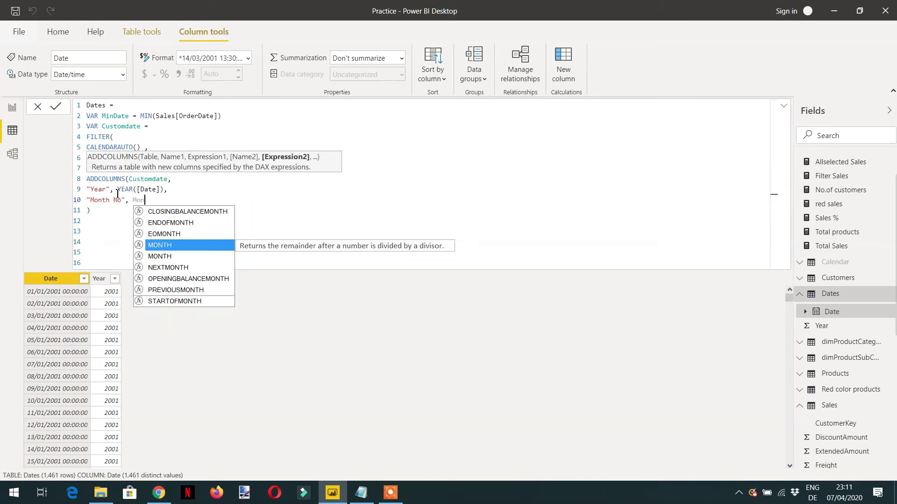
key("Tab")
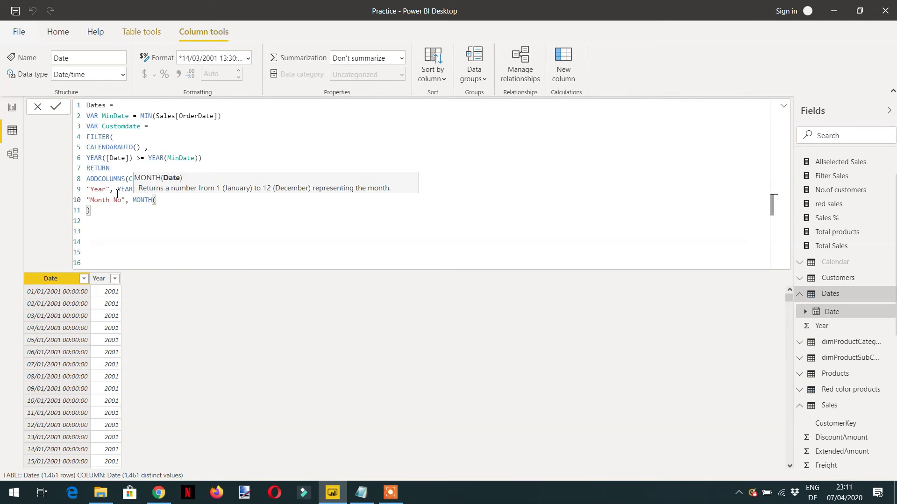
type("date")
key("Up")
key("Up")
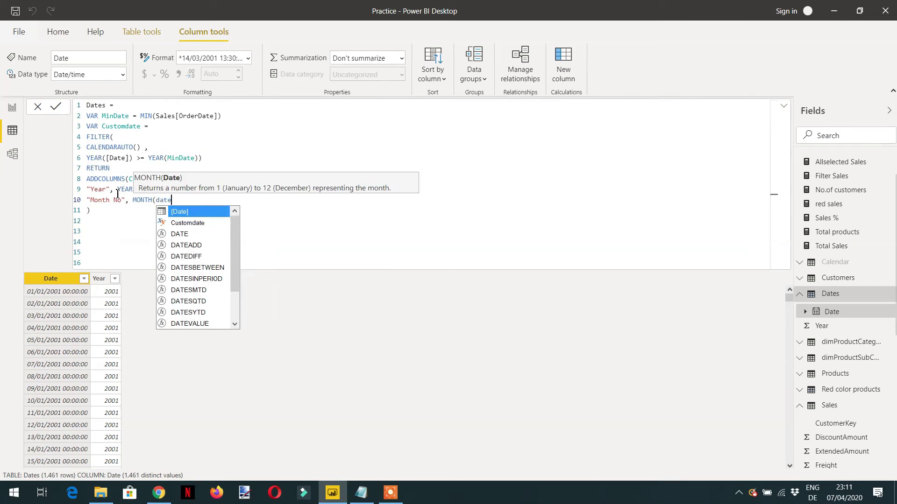
key("Tab")
type(")")
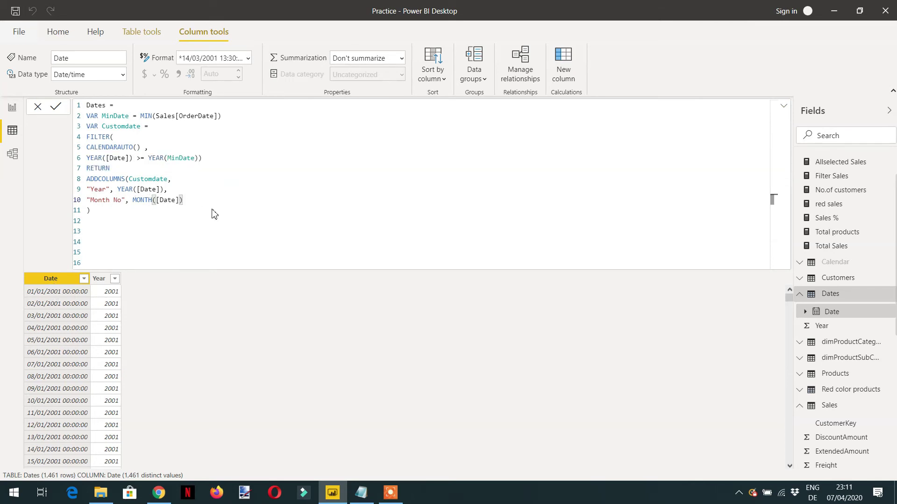
key("Return")
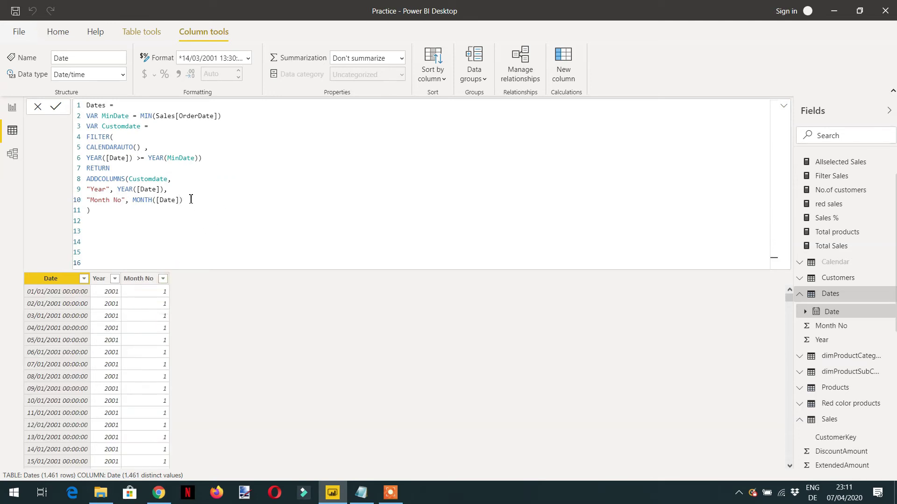
- Add a comma after MONTH([Date]) and enter the column name "Month name" on a new line, followed by a comma
type(",")
key("Return")
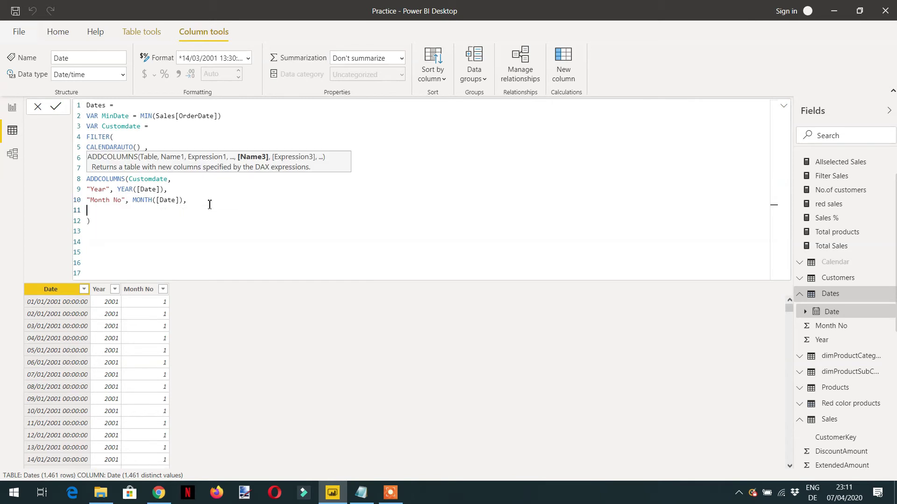
type("\"\"")
type("Month n")
type("ame")
key("Right")
type(", M")
key("BackSpace")
- Define Month name as FORMAT([Date],"mmm"), commit the formula, and check the new column's list of filter values
type("F")
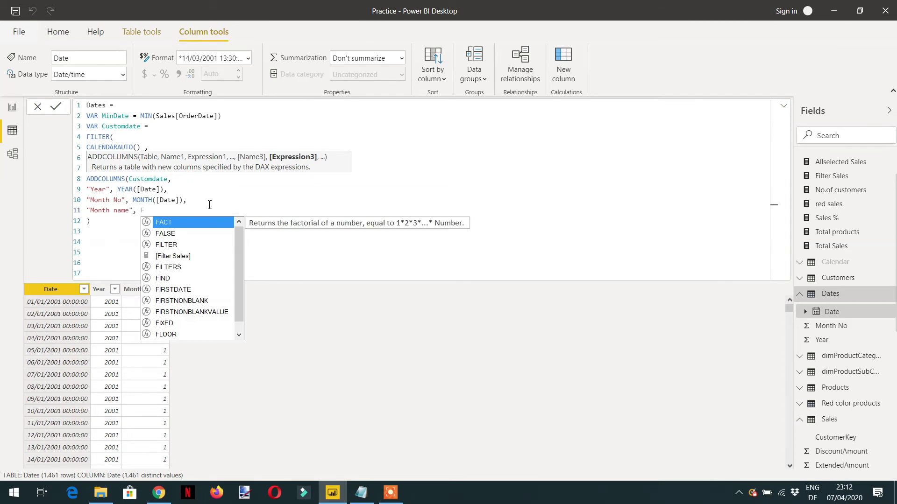
type("or")
key("Tab")
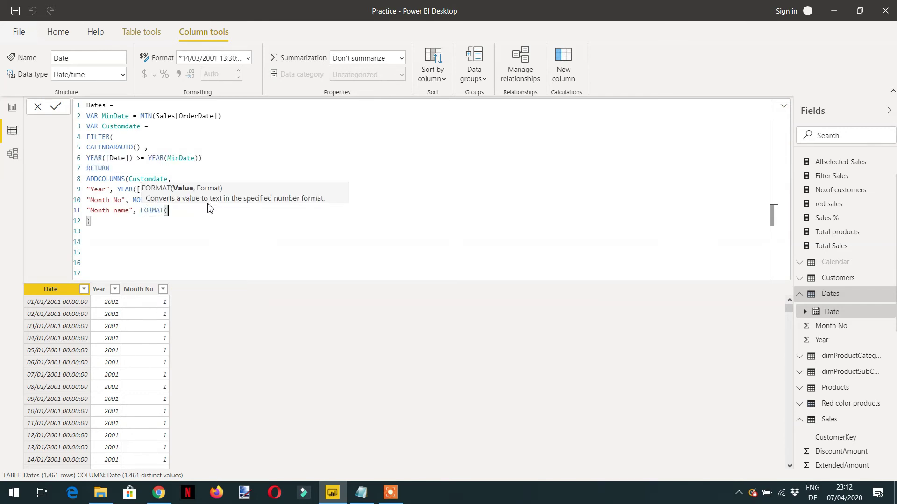
type("date")
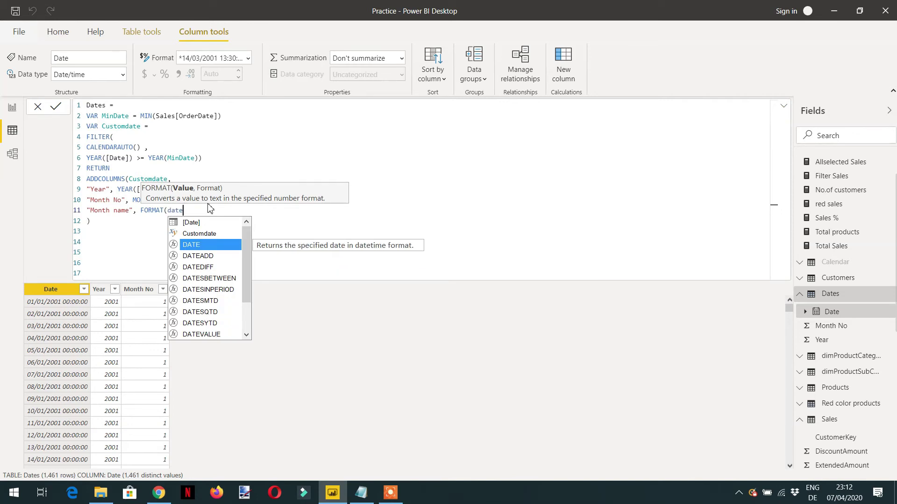
key("Up")
key("Up")
key("Tab")
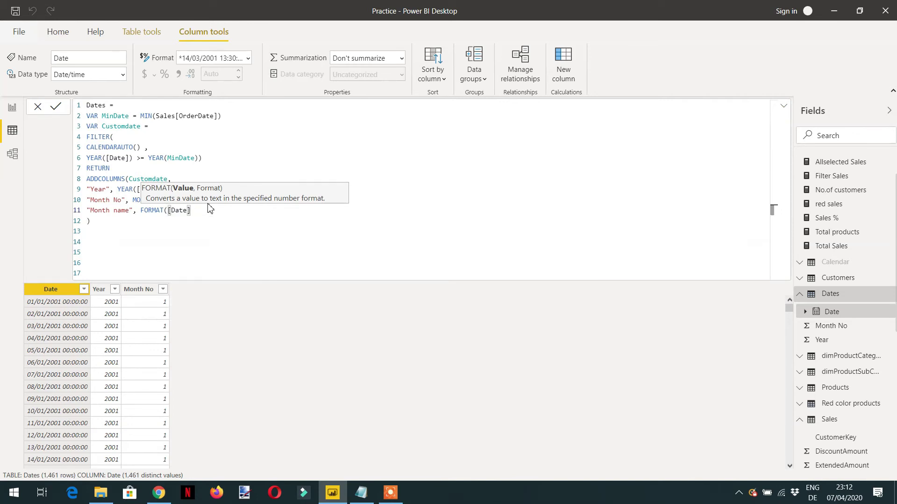
type(",\"mmm\"")
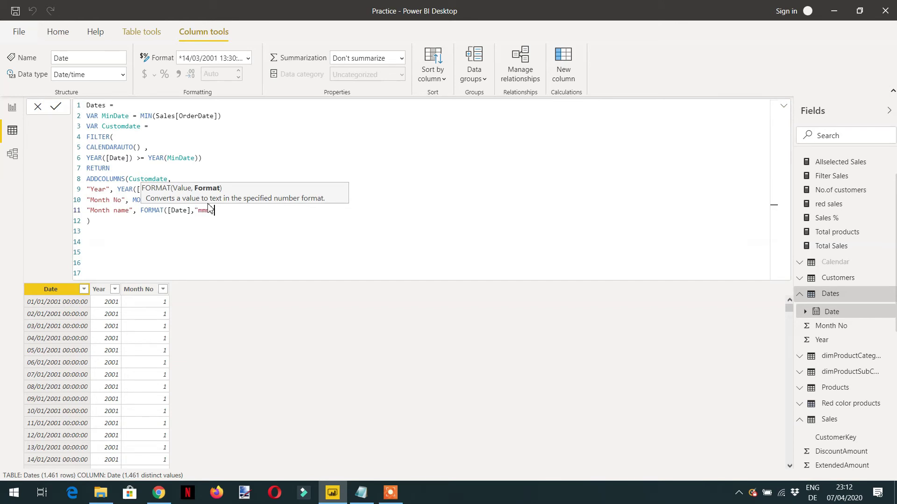
type(")")
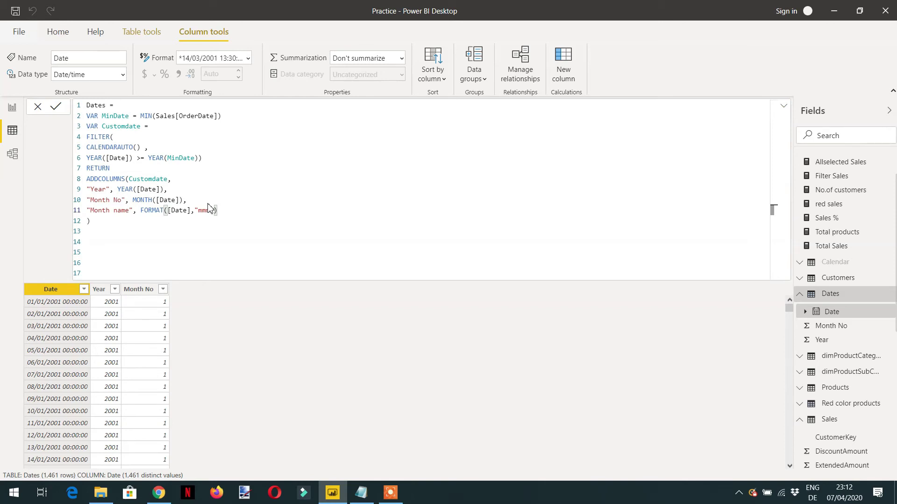
key("Return")
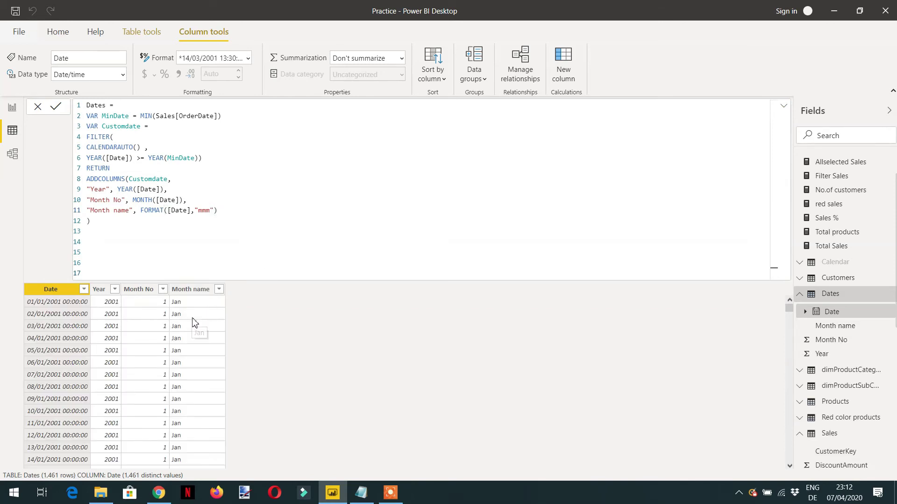
left_click(219, 289)
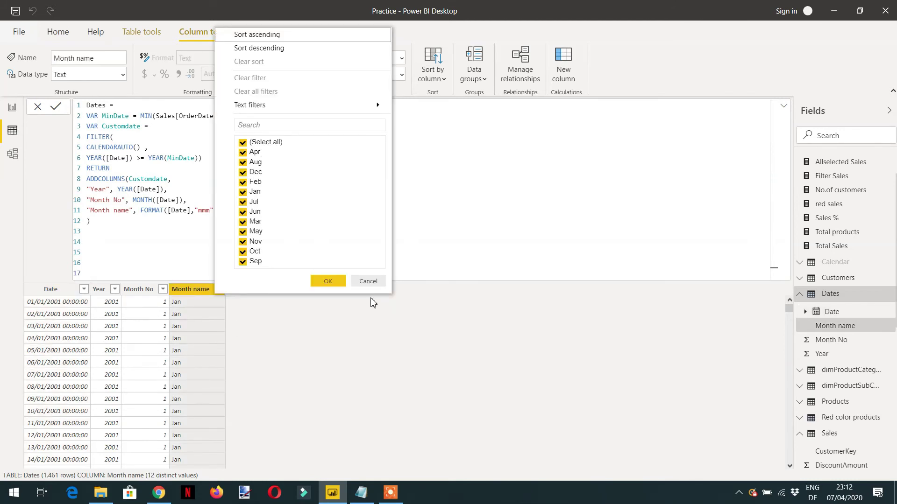
left_click(371, 282)
- Add a comma after the Month name expression and enter the column name "Day" on a new line, followed by a comma
left_click(220, 212)
type(",")
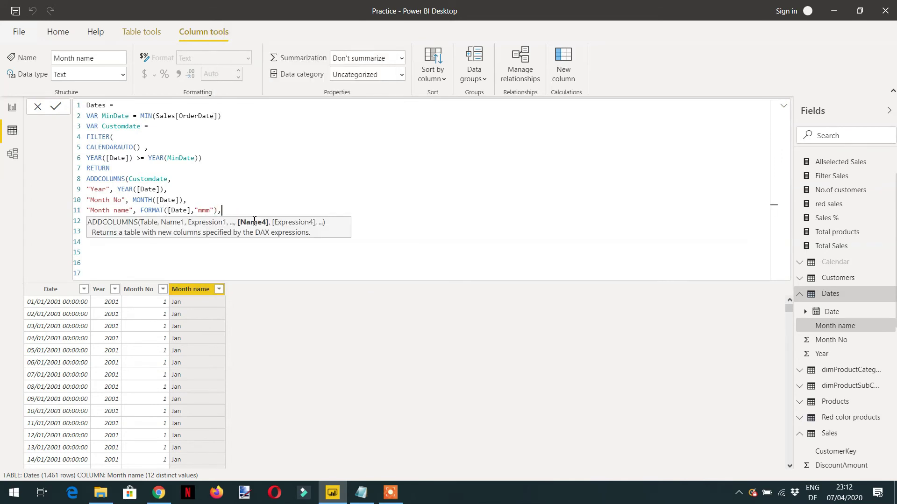
key("shift+Return")
type("\"Da")
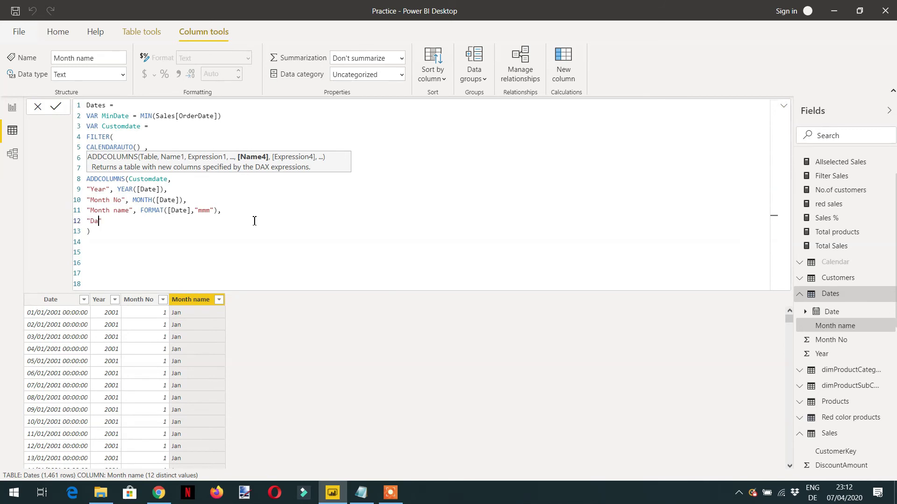
type("y\",")
- Define the Day column as DAY([Date]) and commit the Dates formula
type("Day")
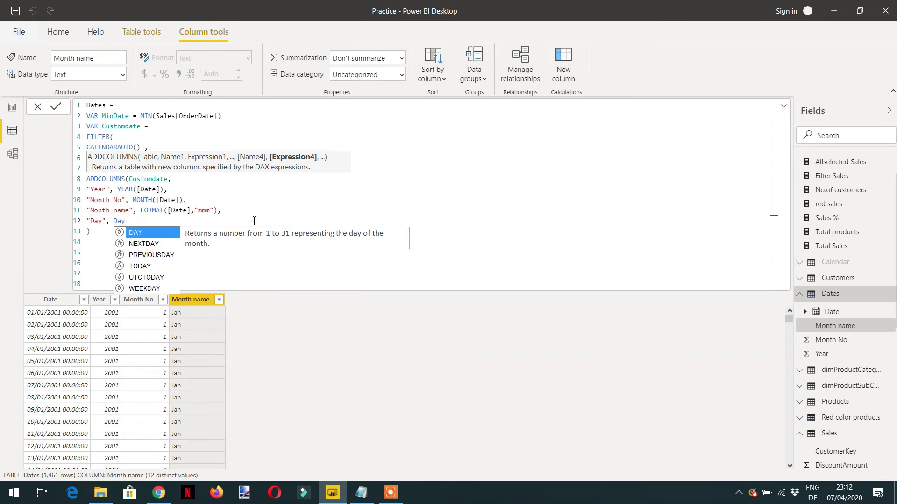
key("Tab")
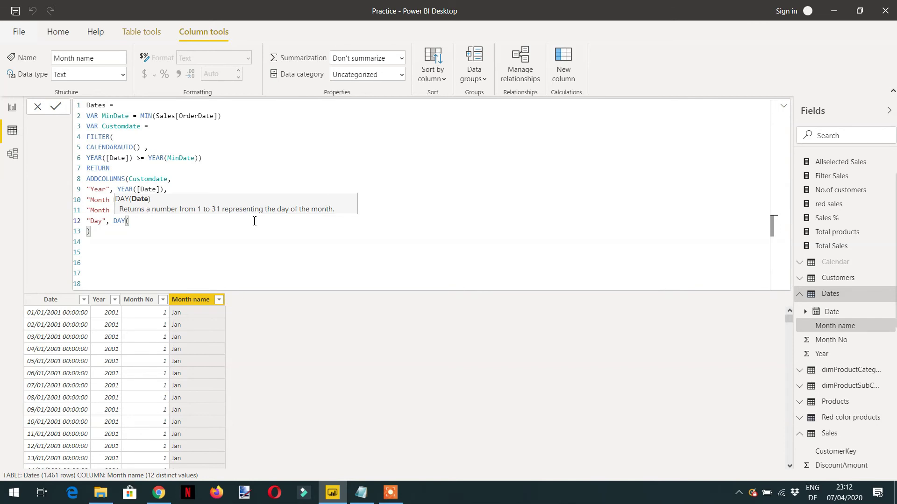
type("D")
key("Up")
key("Up")
key("Up")
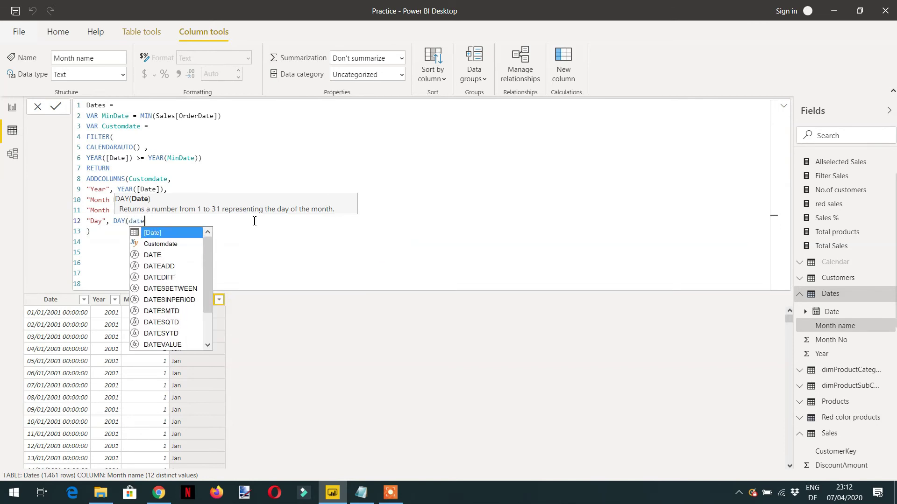
key("Tab")
type(")")
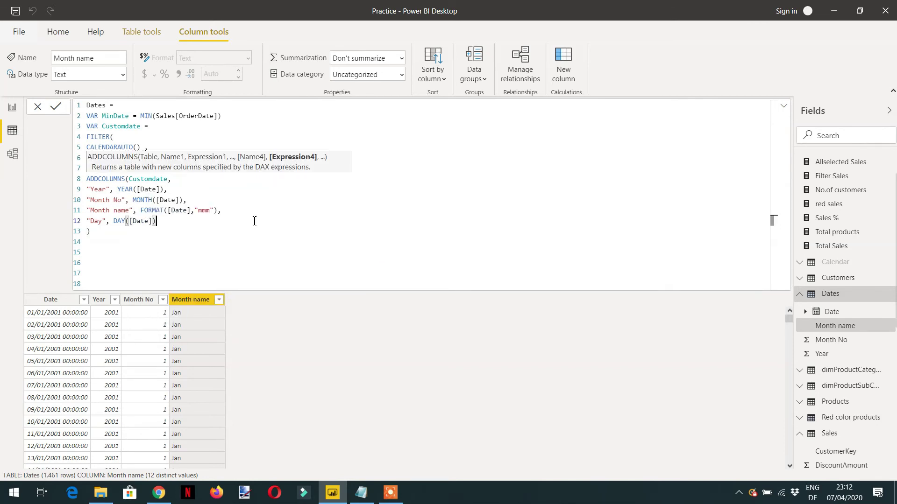
key("Return")
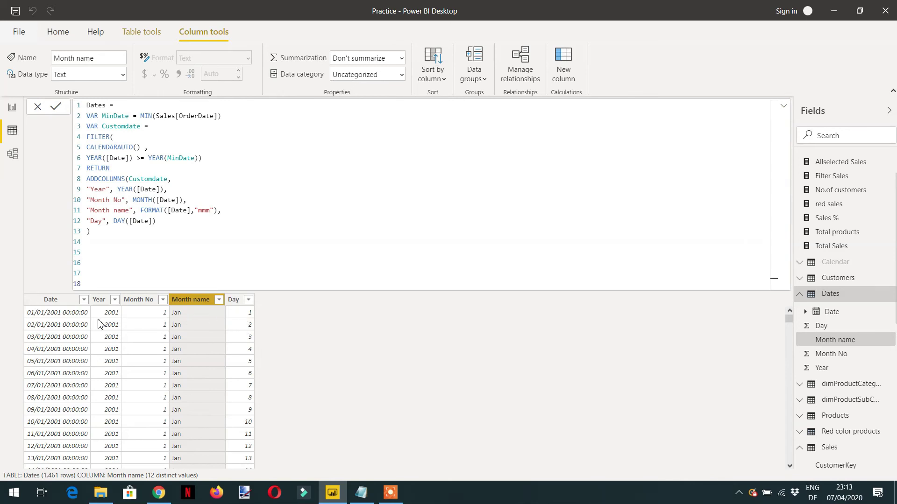
- Set the Date column's format to *14/03/2001 (dd/mm/yyyy)
left_click(67, 303)
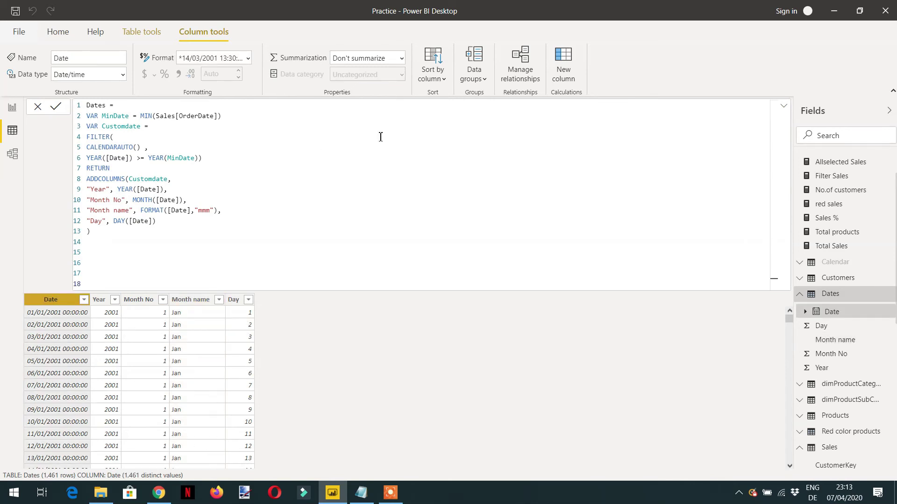
left_click(248, 58)
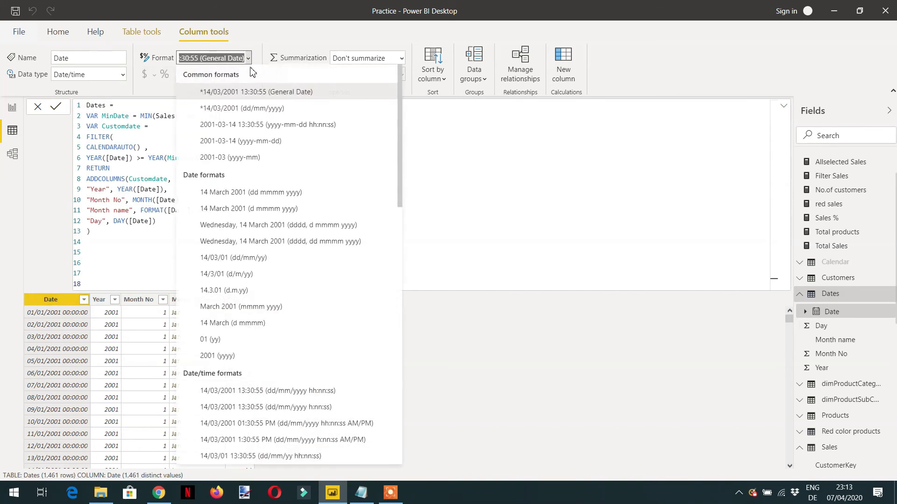
left_click(267, 110)
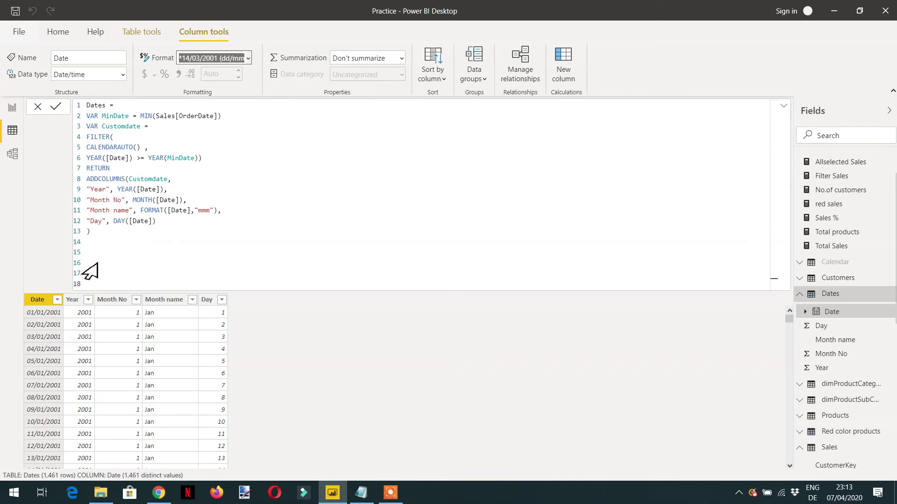
- Mark the Dates table as a date table, using Date as its date column
left_click(243, 221)
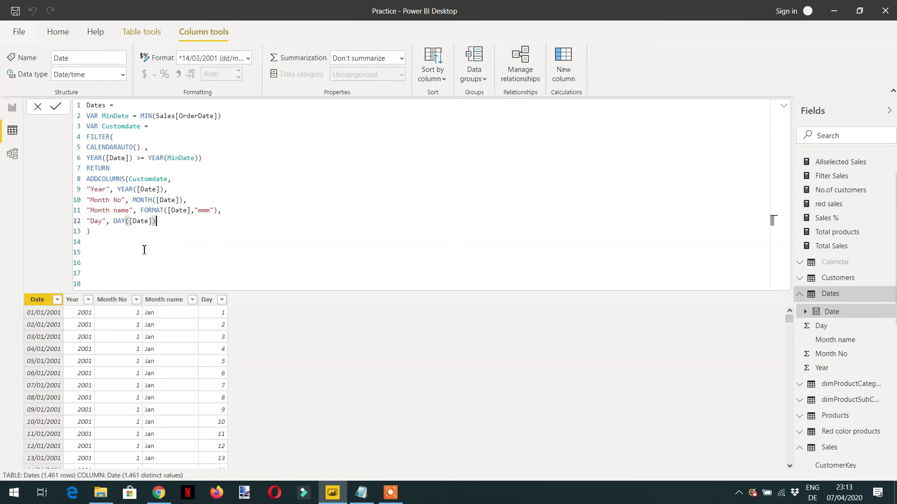
left_click(146, 33)
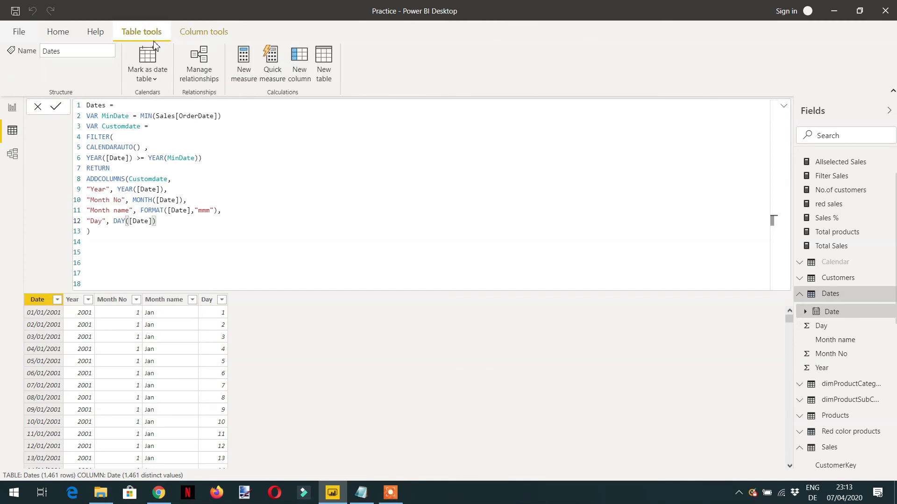
left_click(156, 83)
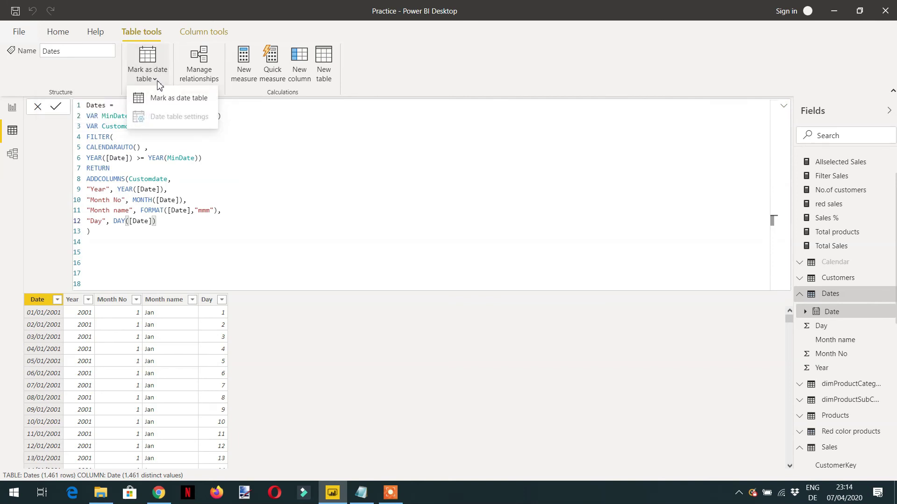
left_click(161, 99)
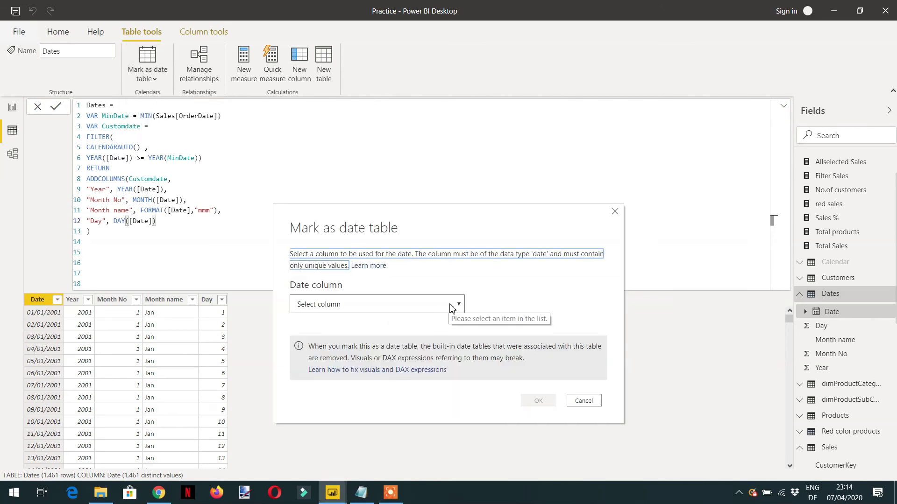
left_click(455, 306)
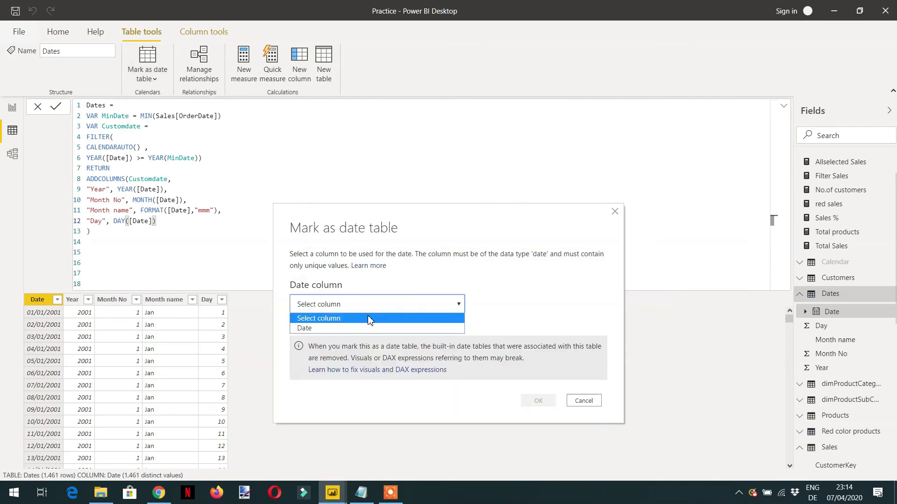
left_click(326, 329)
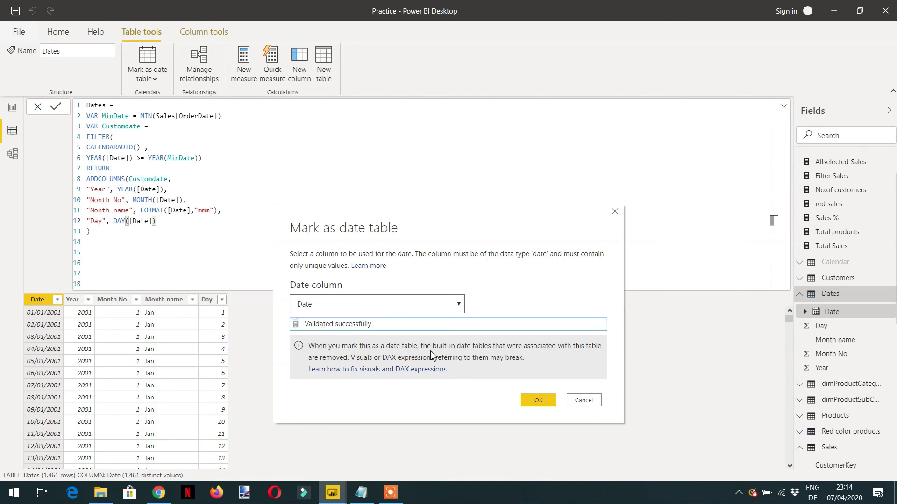
left_click(537, 402)
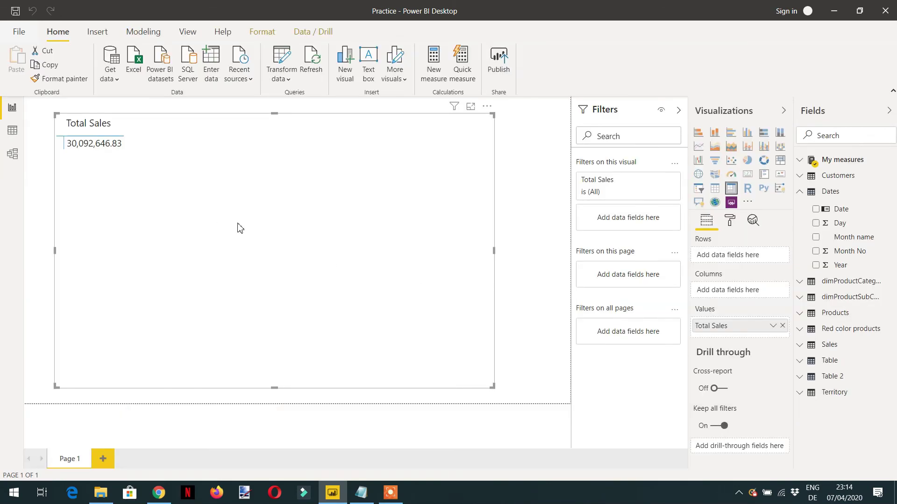
- Add the Year field from Dates to the rows of the Total Sales matrix
left_click_drag(841, 265, 757, 256)
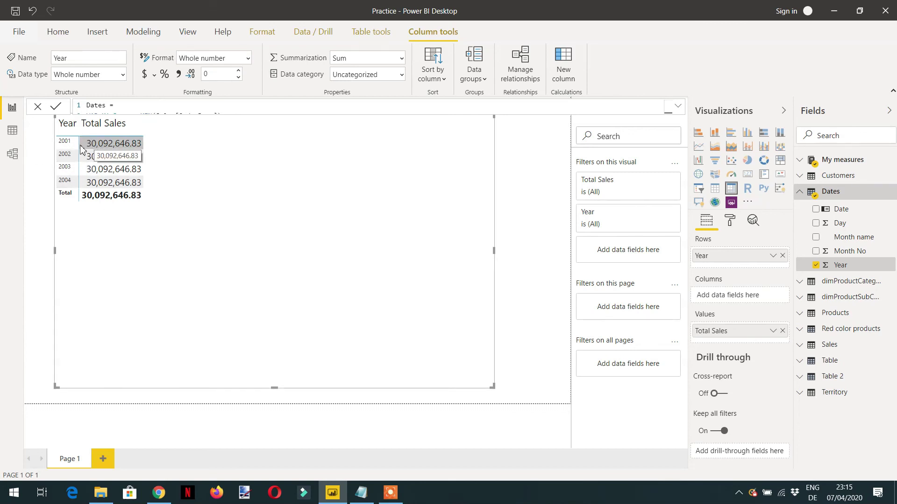
- In the model diagram, move the Dates table below the Customers table, close to Sales
left_click(13, 154)
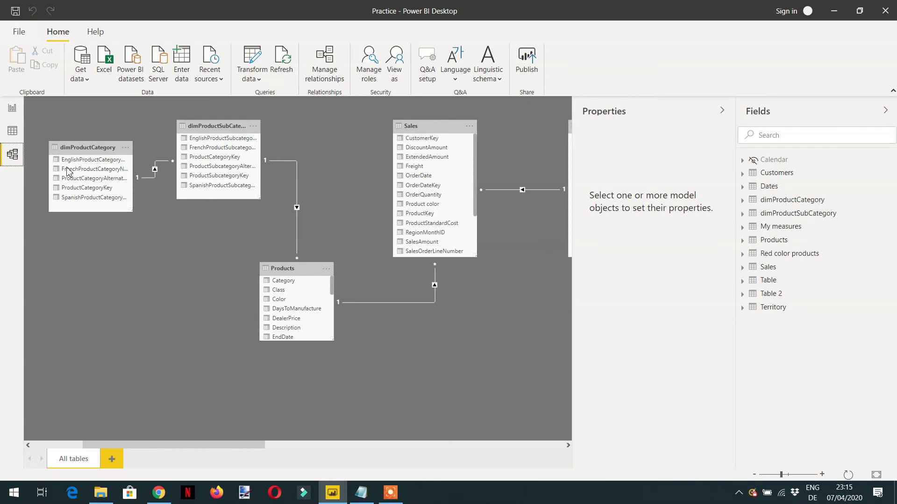
left_click_drag(246, 444, 567, 462)
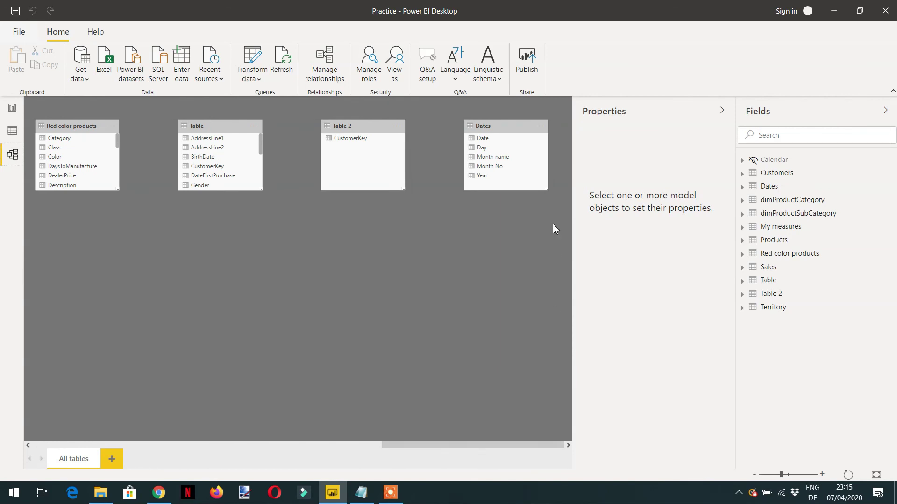
left_click_drag(500, 130, 9, 287)
left_click_drag(434, 449, 289, 425)
left_click_drag(491, 283, 123, 323)
left_click_drag(271, 449, 178, 437)
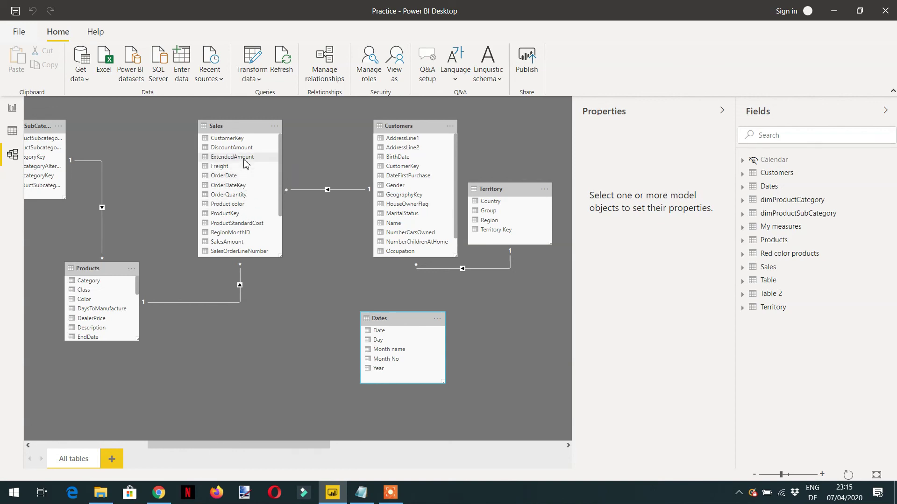
- Relate OrderDate in Sales to Date in the Dates table, and return to the report to check the matrix
left_click_drag(227, 176, 379, 333)
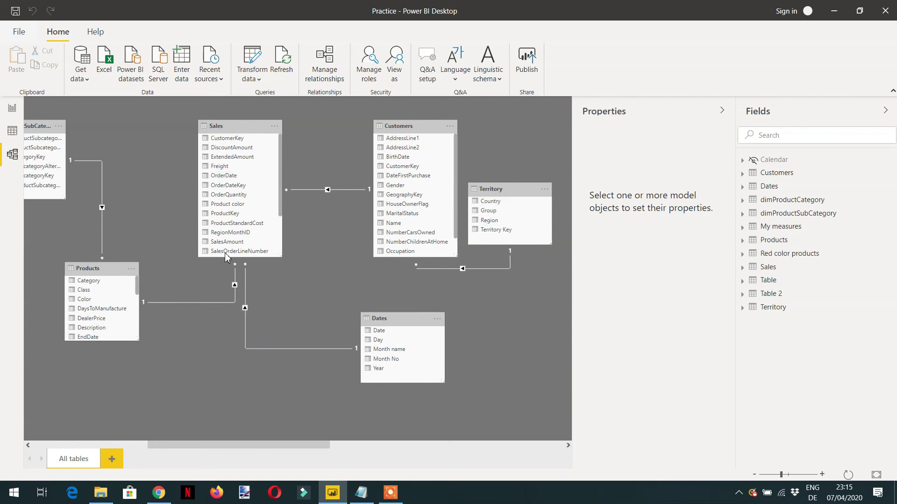
left_click(14, 114)
left_click(12, 112)
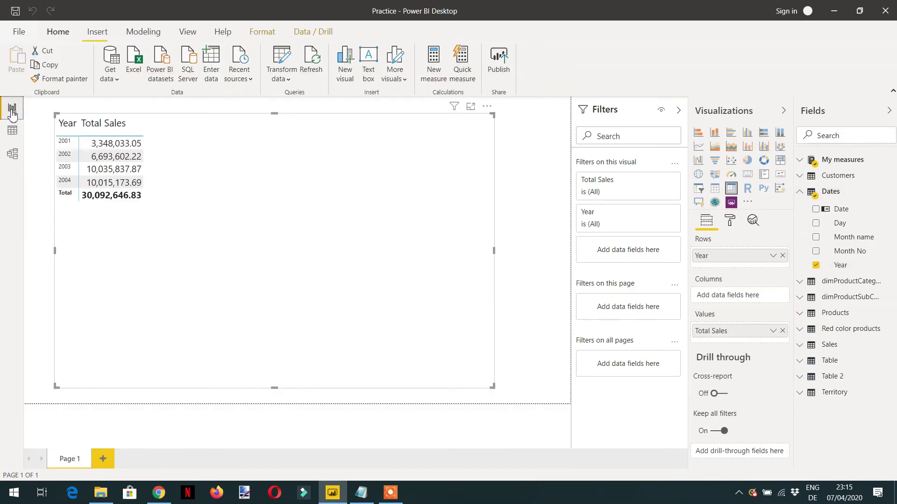